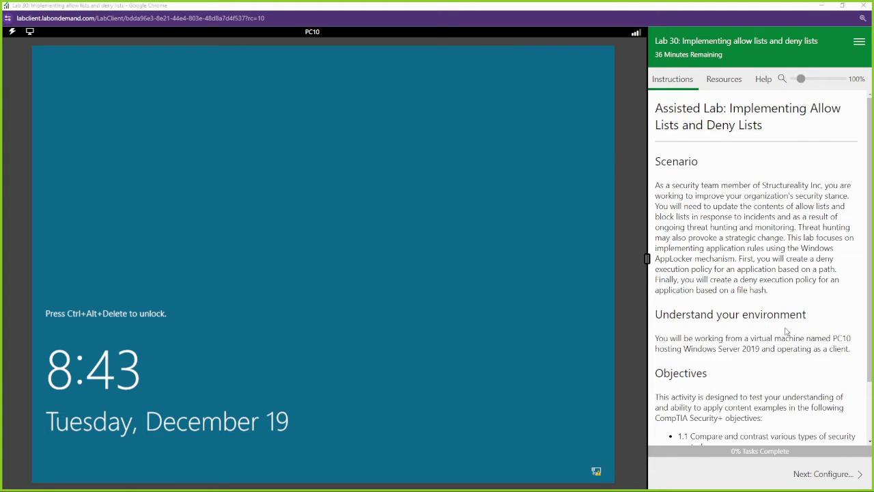
Advance the lab instructions and sign in to PC10 using Ctrl+Alt+Delete and the supplied password.
left_click(819, 478)
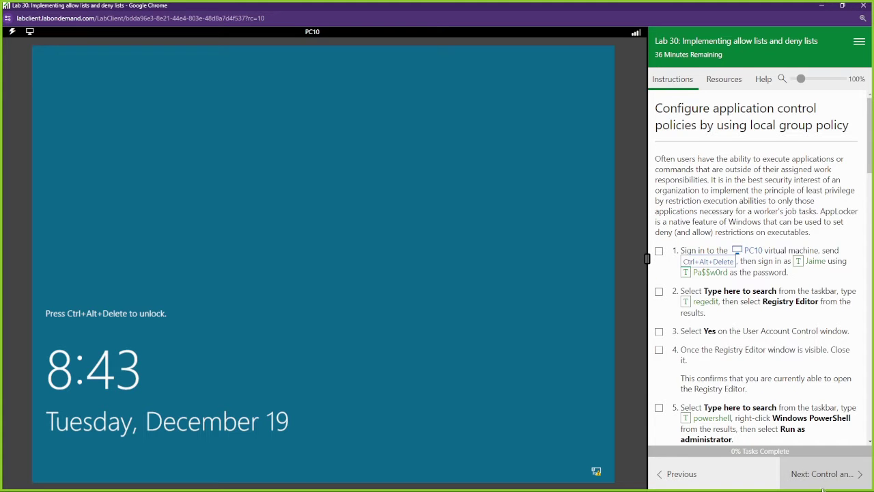
left_click(703, 264)
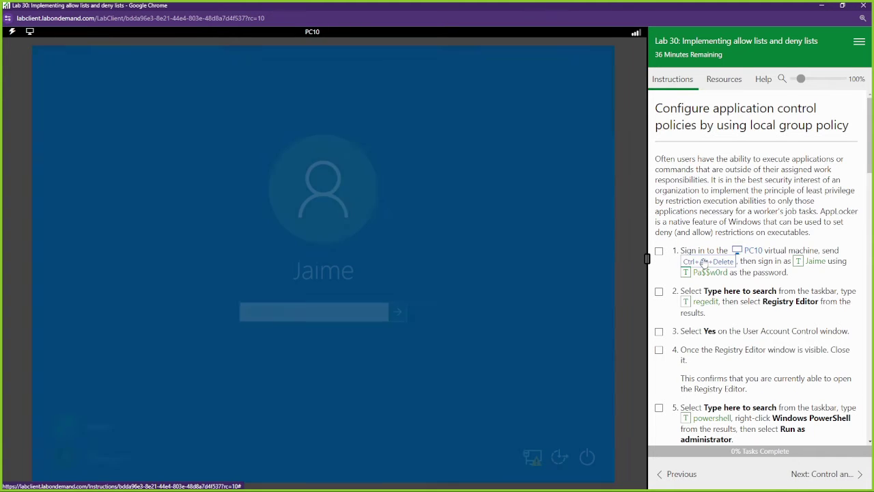
left_click(709, 272)
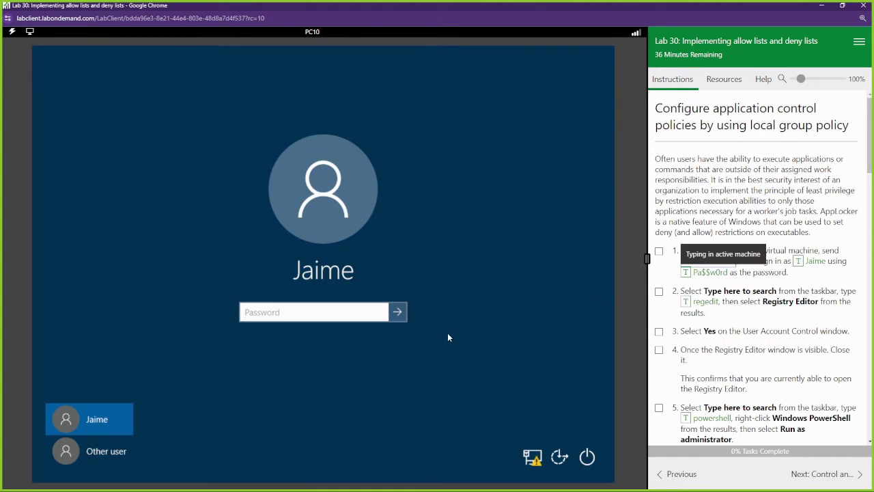
left_click(398, 313)
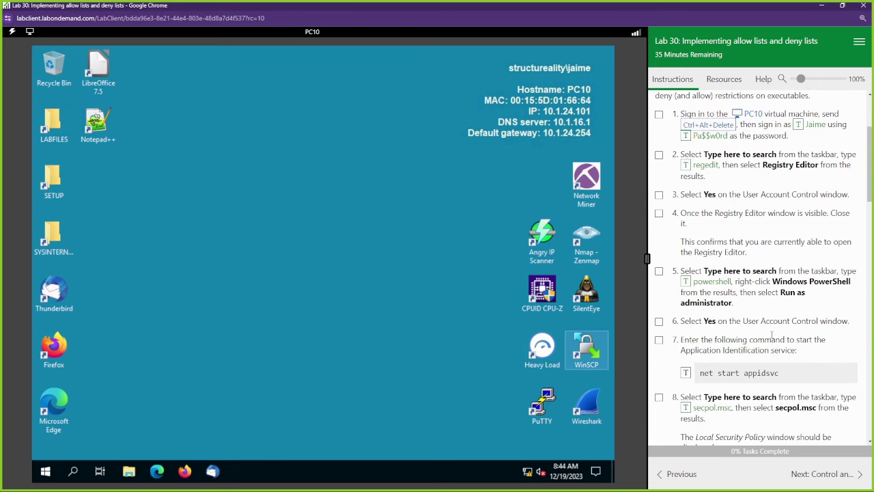
left_click(73, 471)
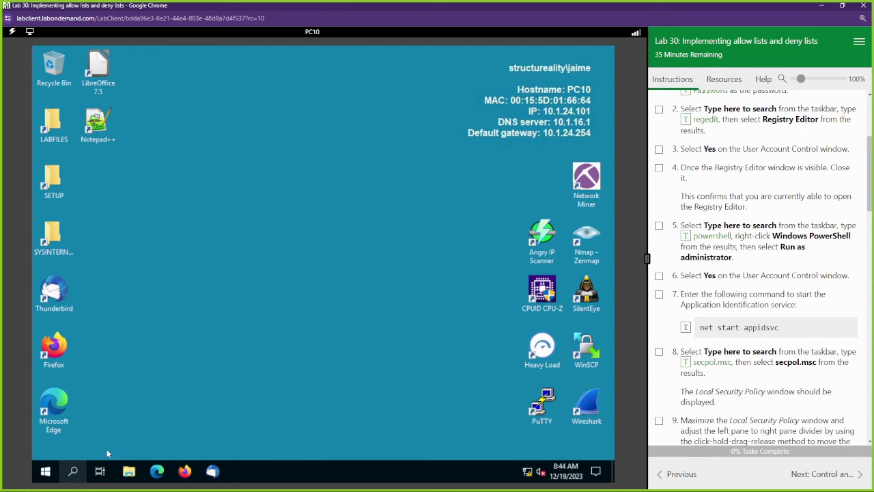
type("reg")
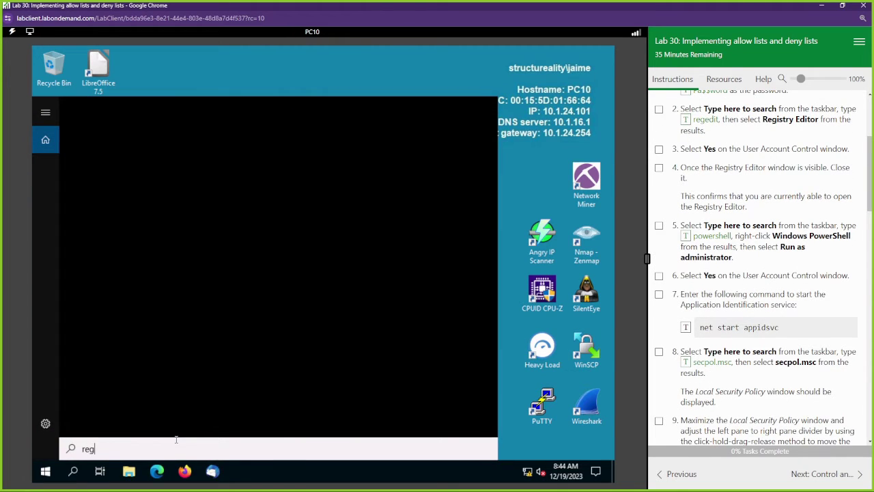
left_click(118, 168)
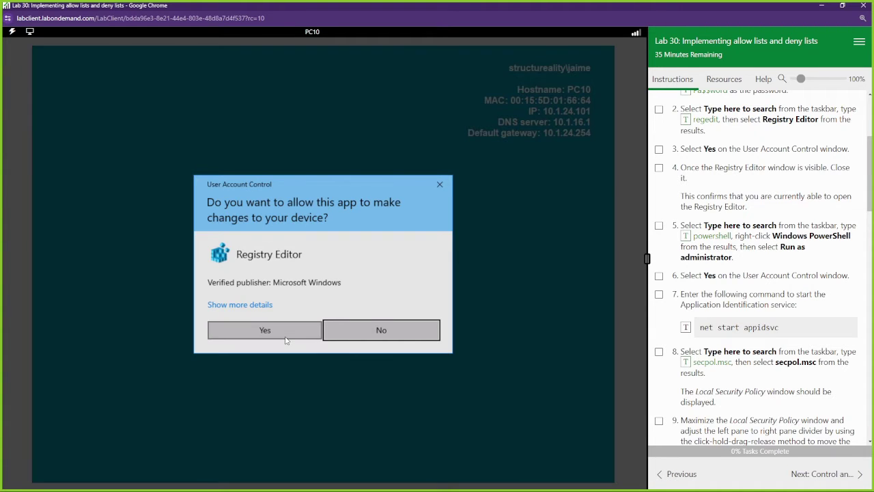
left_click(286, 334)
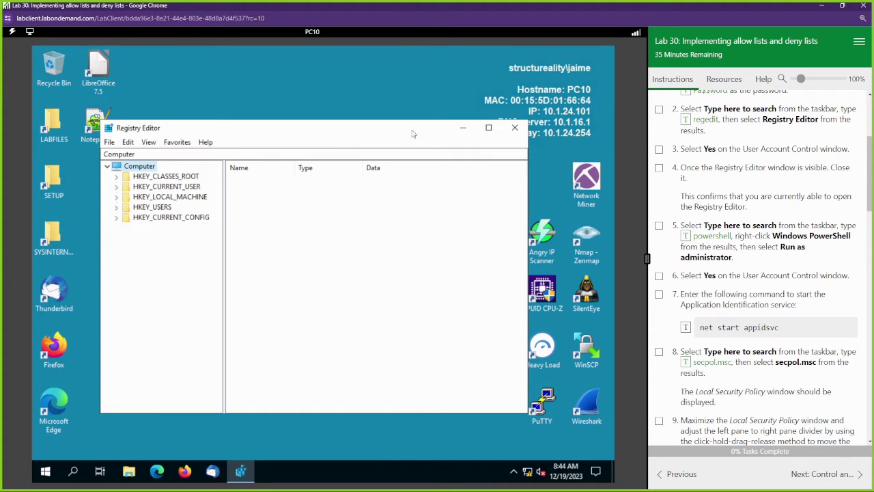
left_click_drag(369, 129, 358, 104)
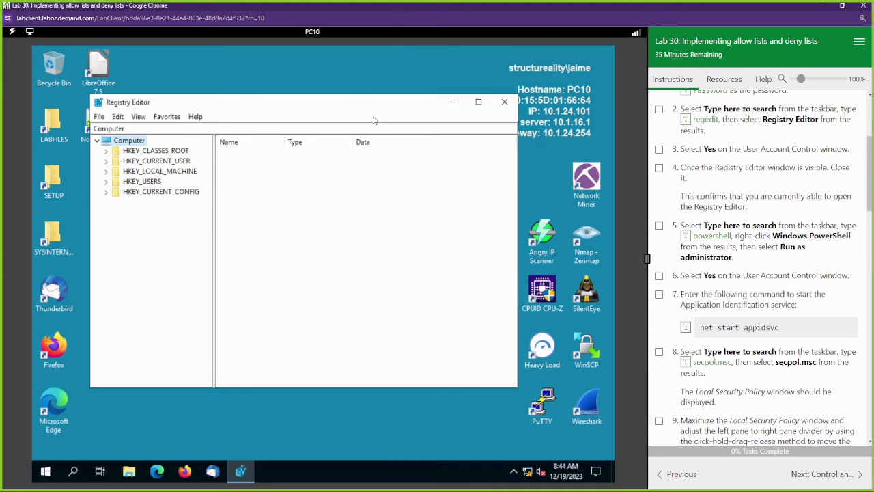
left_click(505, 102)
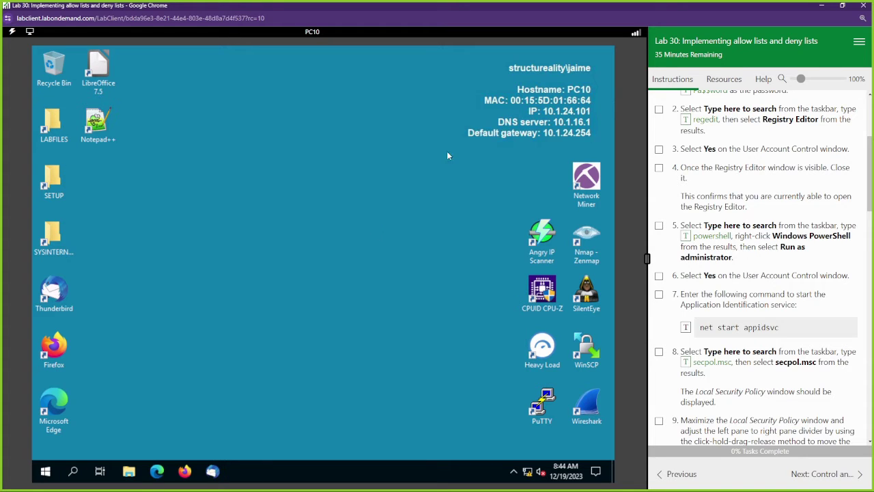
Launch Windows PowerShell as administrator from the Start menu and approve elevation.
left_click(45, 471)
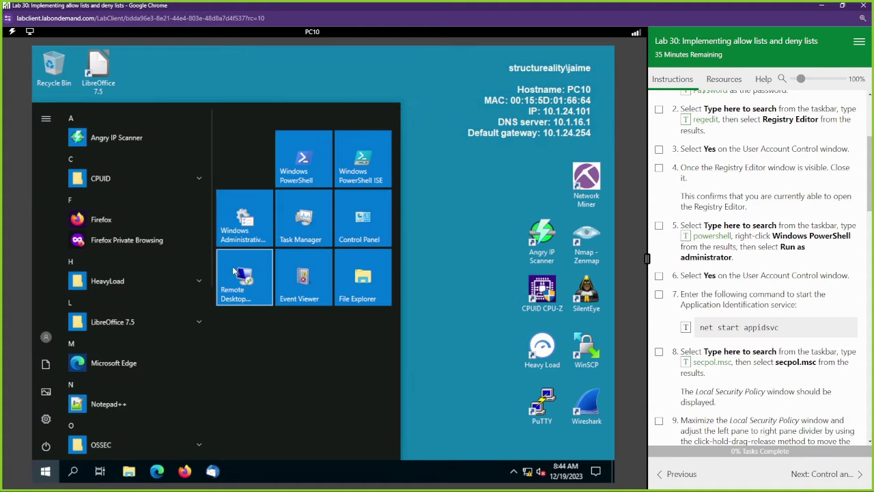
right_click(306, 170)
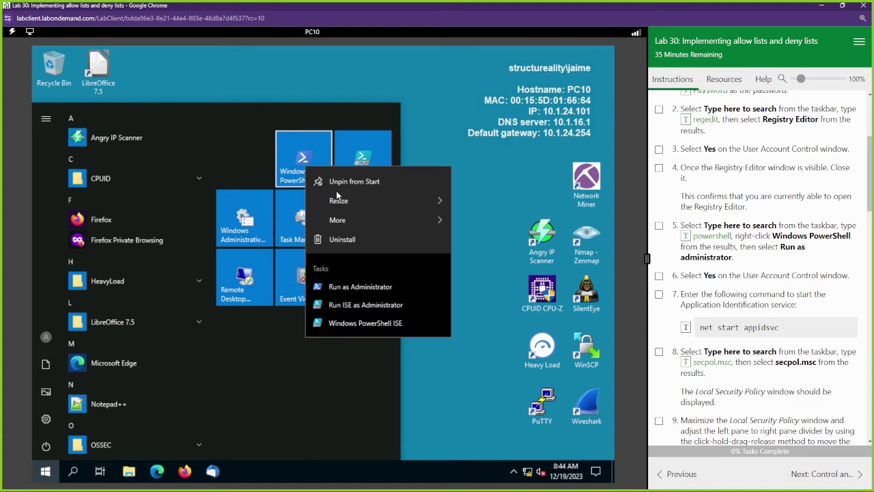
left_click(369, 286)
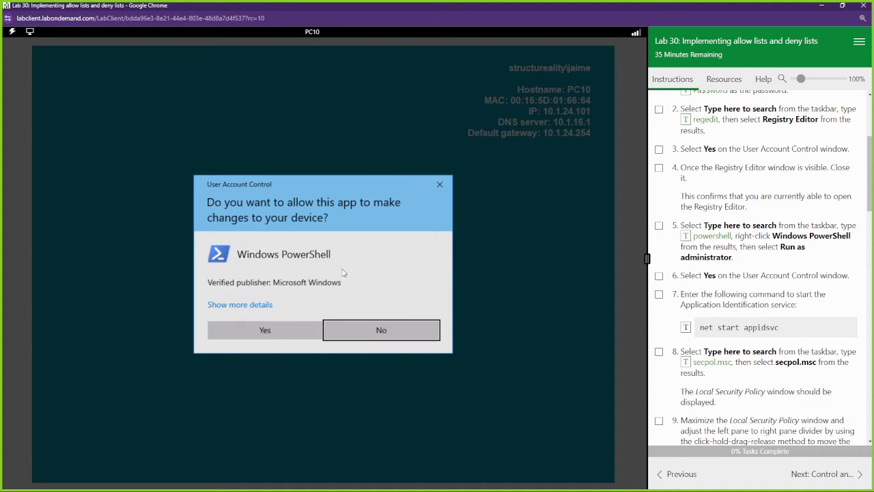
left_click(288, 325)
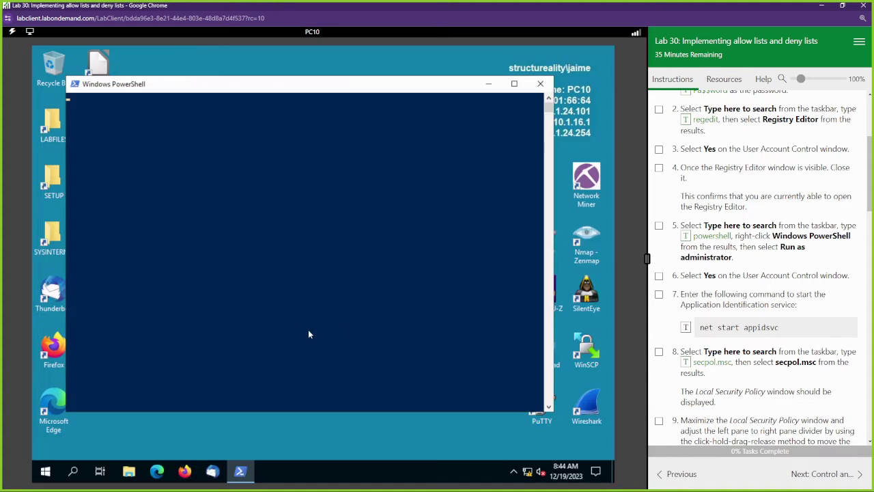
Run 'net start appidsvc' to start Application Identity, then minimize PowerShell.
left_click(686, 327)
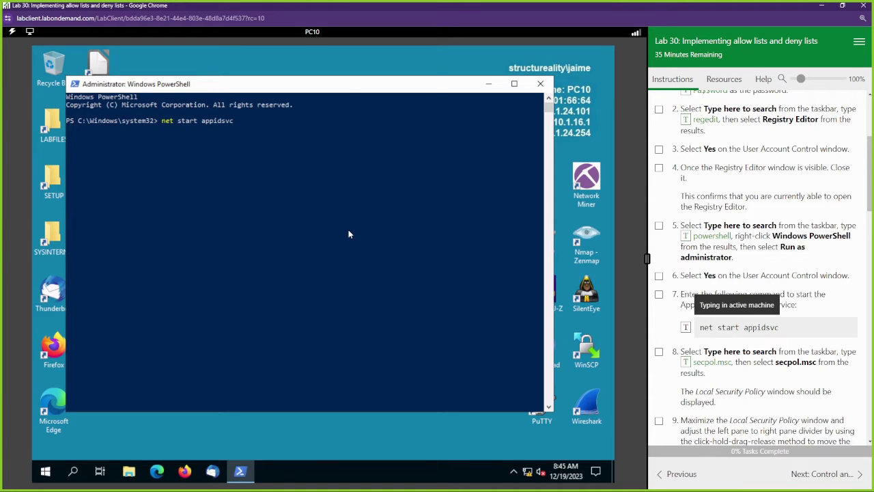
mouse_move(174, 137)
left_mouse_down()
mouse_move(289, 136)
mouse_move(177, 131)
left_mouse_up()
left_click(183, 130)
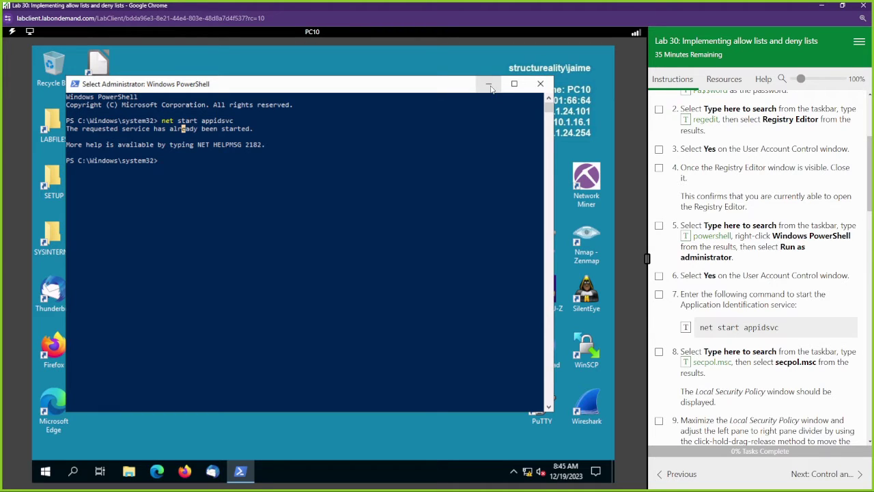
left_click(489, 85)
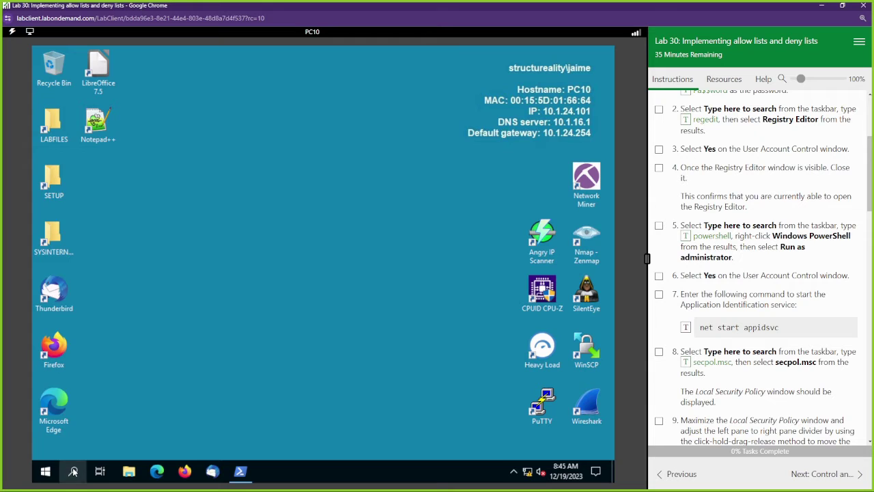
left_click(74, 471)
Launch the Local Security Policy console by searching secpol.msc.
left_click(686, 362)
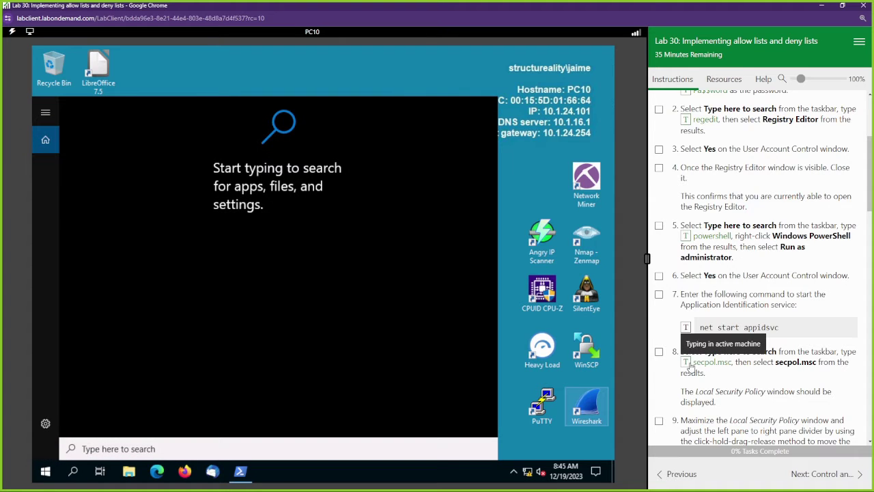
key("Return")
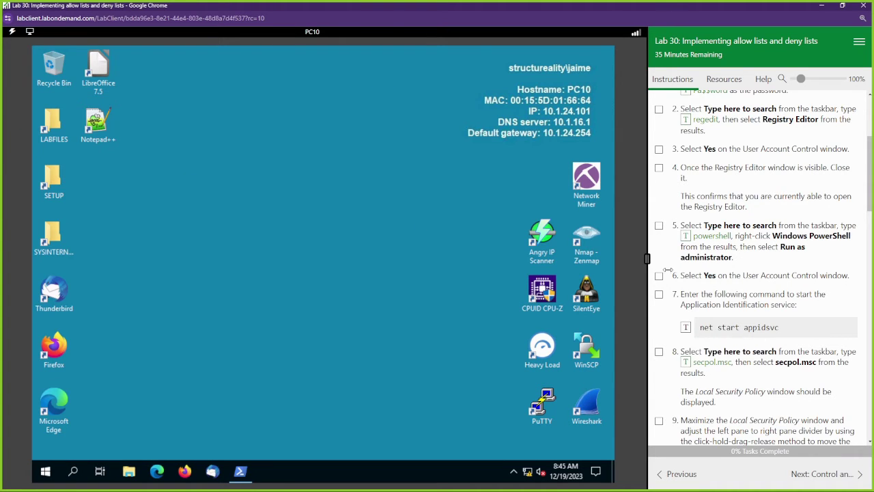
scroll(763, 367, "down", 3)
left_click_drag(713, 365, 805, 374)
scroll(805, 374, "down", 2)
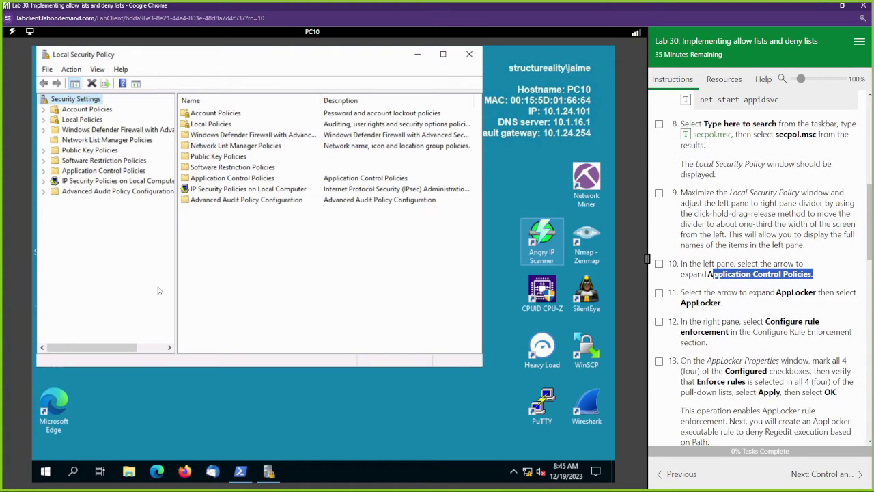
left_click(83, 266)
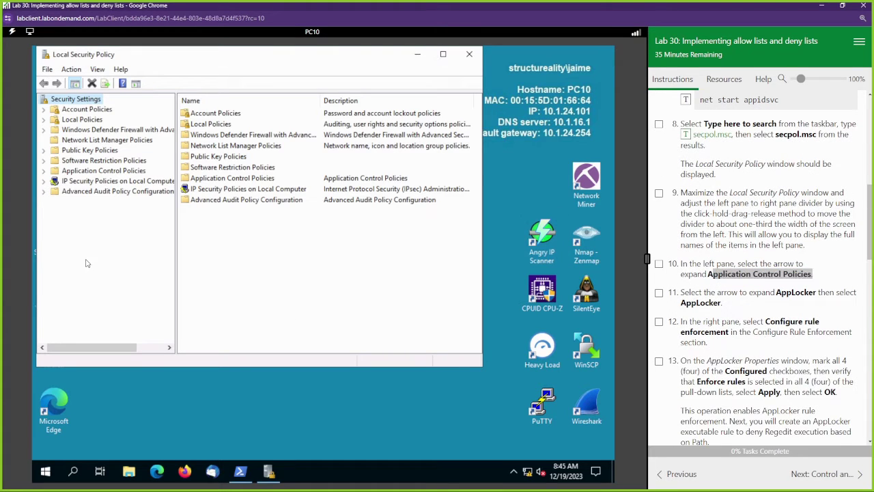
Expand Application Control Policies > AppLocker and show the empty Executable Rules list.
double_click(63, 172)
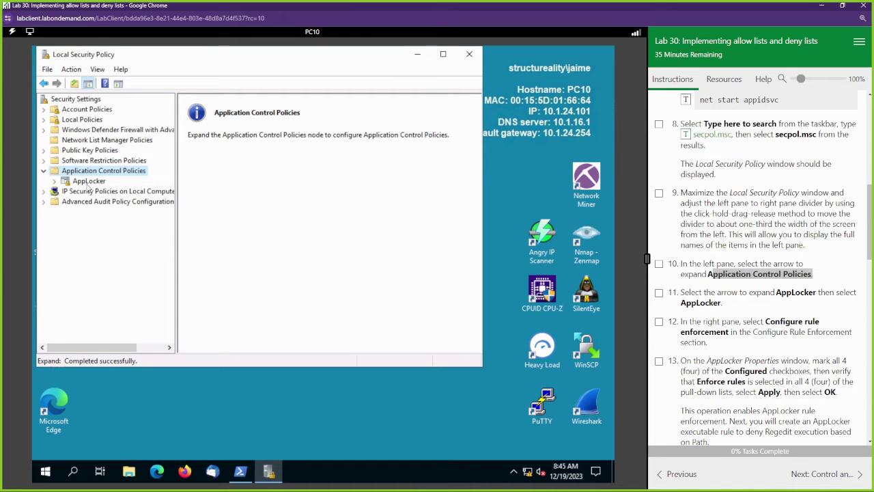
scroll(737, 321, "down", 2)
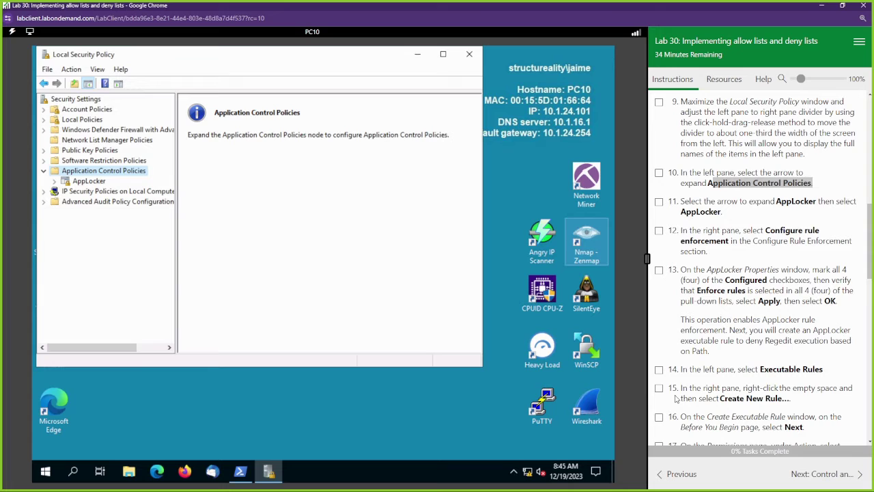
left_click(89, 181)
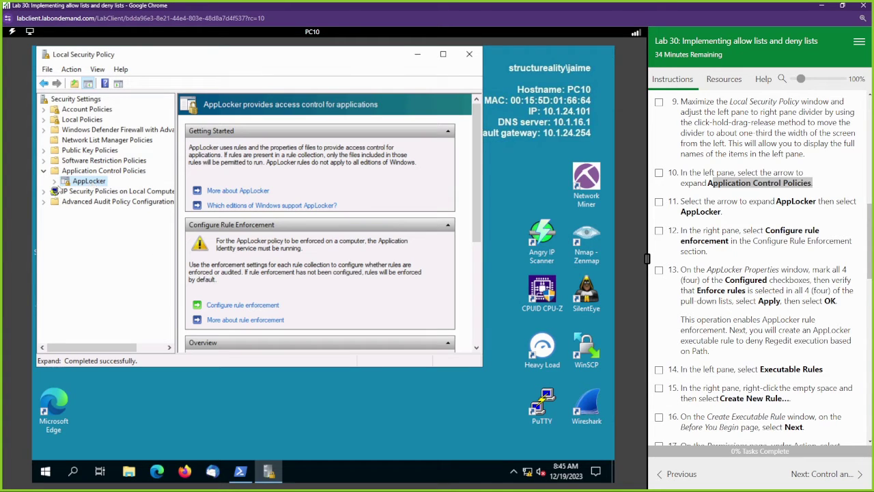
double_click(80, 183)
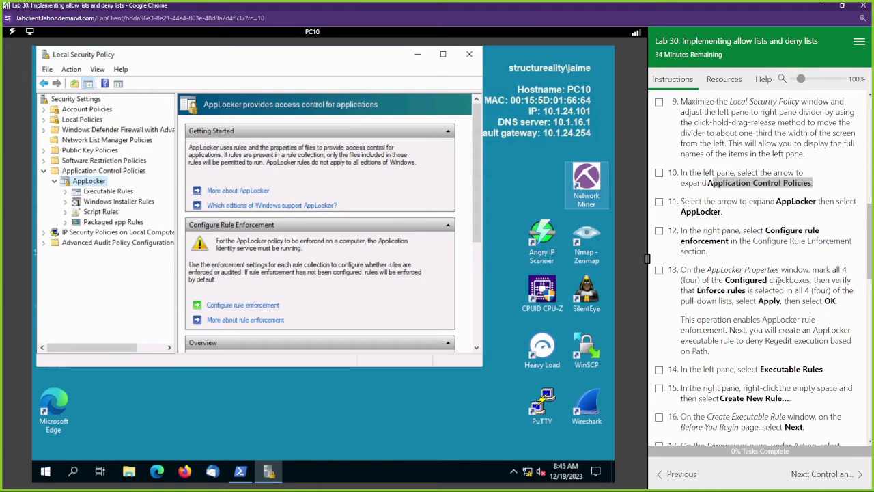
scroll(771, 280, "down", 1)
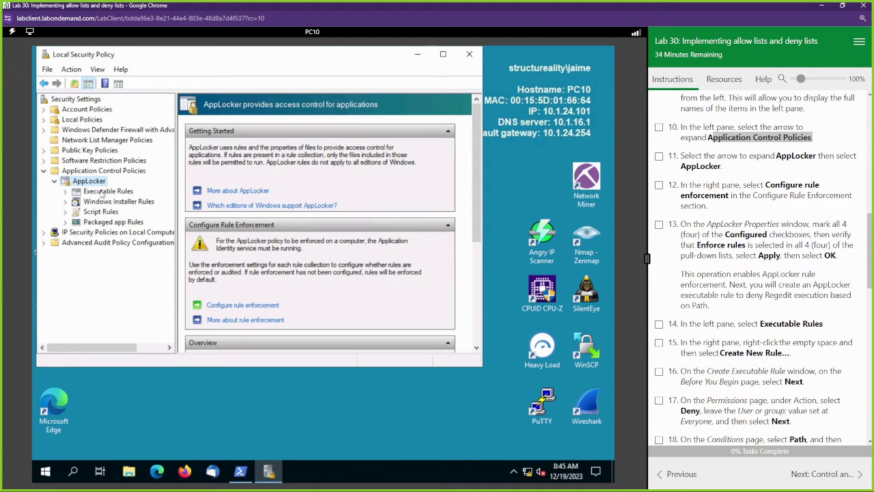
left_click(106, 191)
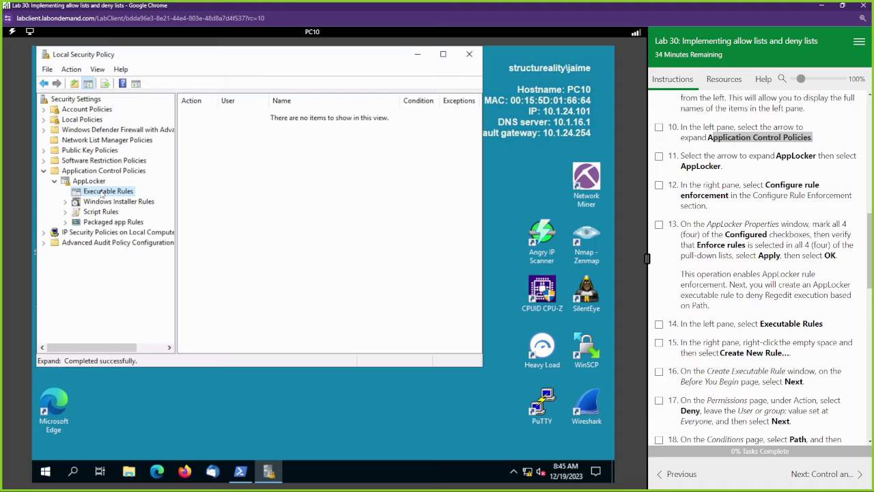
Start a new executable rule set to Deny with a Path condition.
right_click(344, 190)
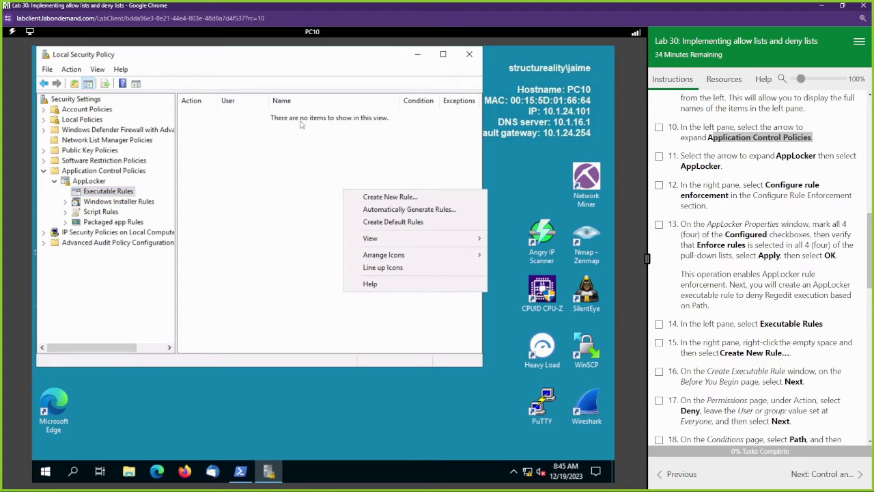
left_click(401, 198)
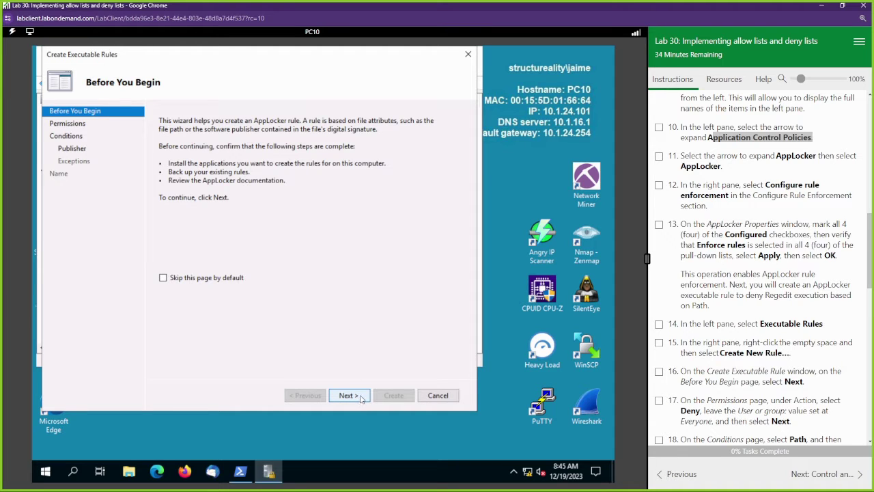
left_click(361, 398)
left_click(193, 196)
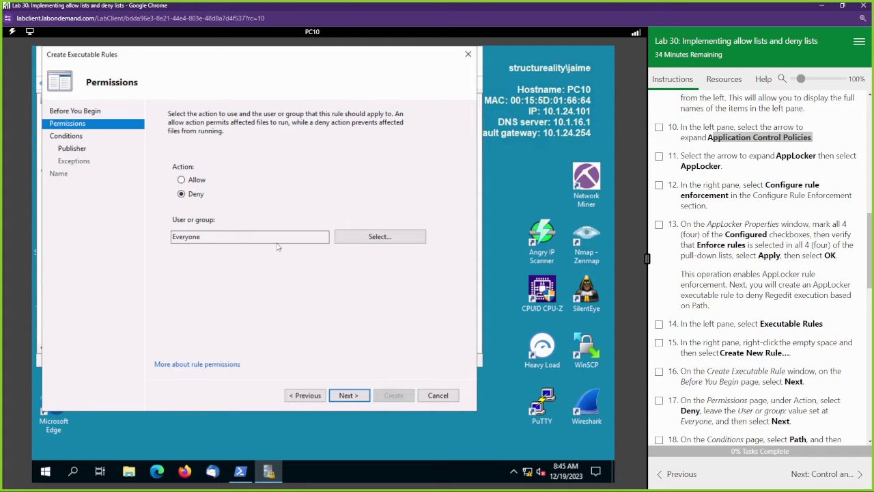
left_click(345, 396)
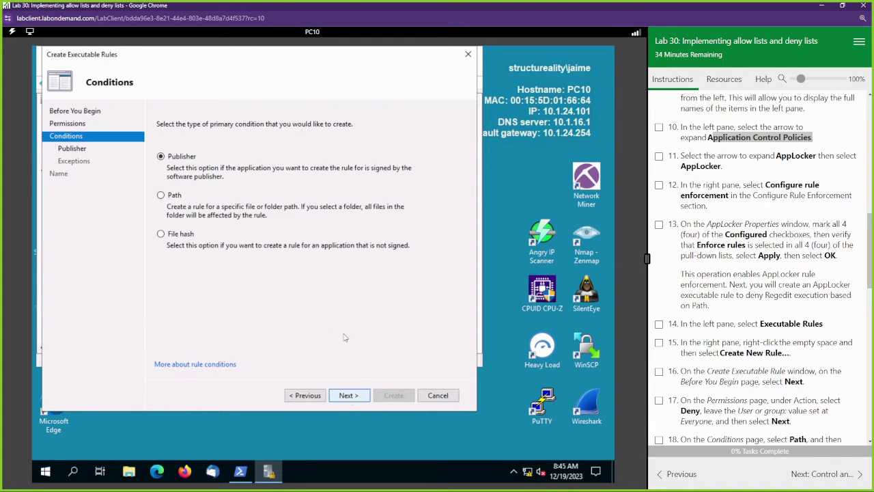
left_click(162, 195)
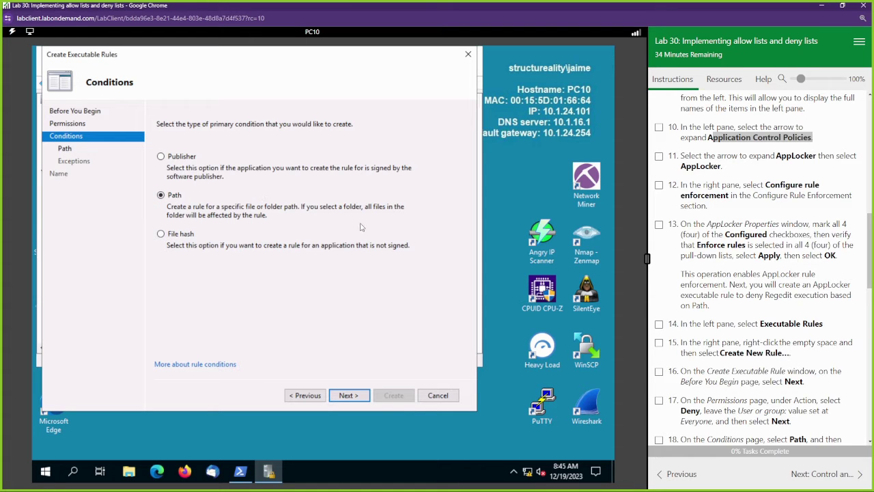
scroll(788, 330, "down", 3)
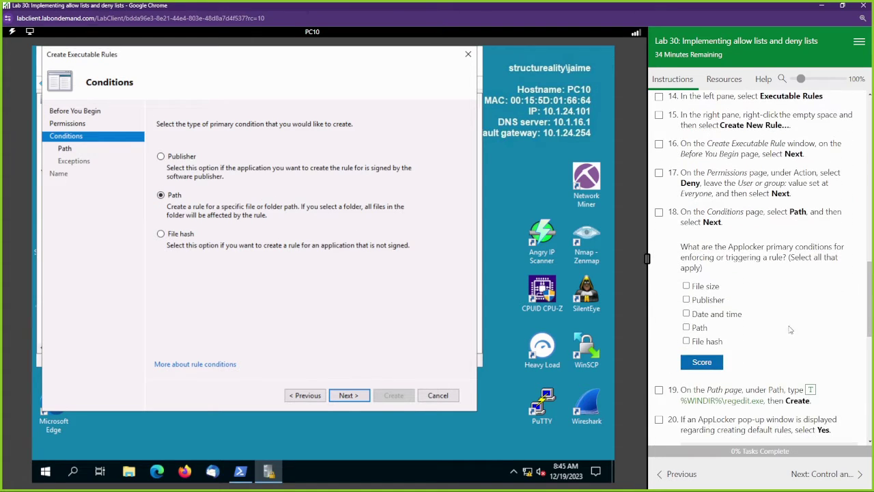
left_click(355, 400)
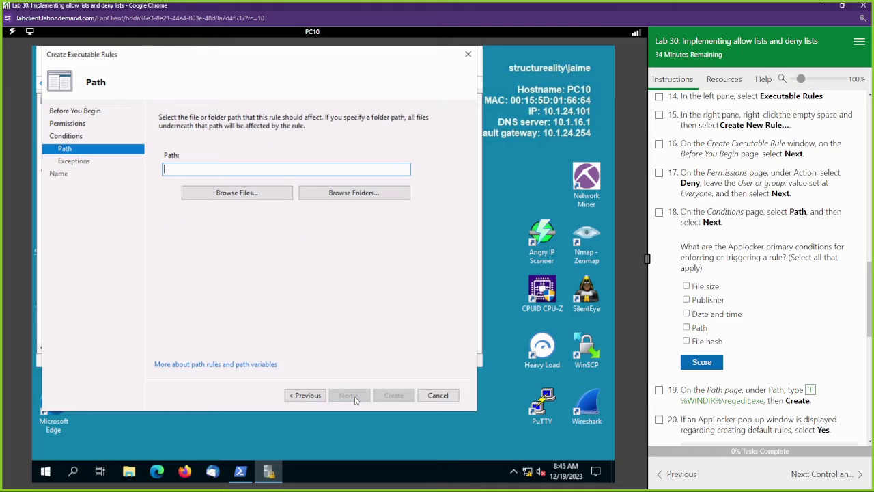
Answer the primary conditions question with Path, File hash and Publisher and score it.
left_click(316, 396)
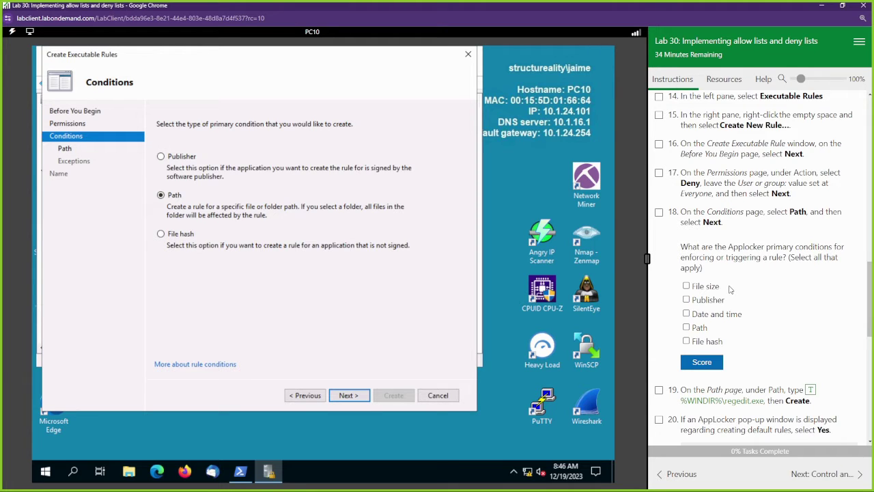
left_click(698, 329)
left_click(705, 342)
left_click(706, 301)
left_click(712, 363)
scroll(775, 256, "down", 3)
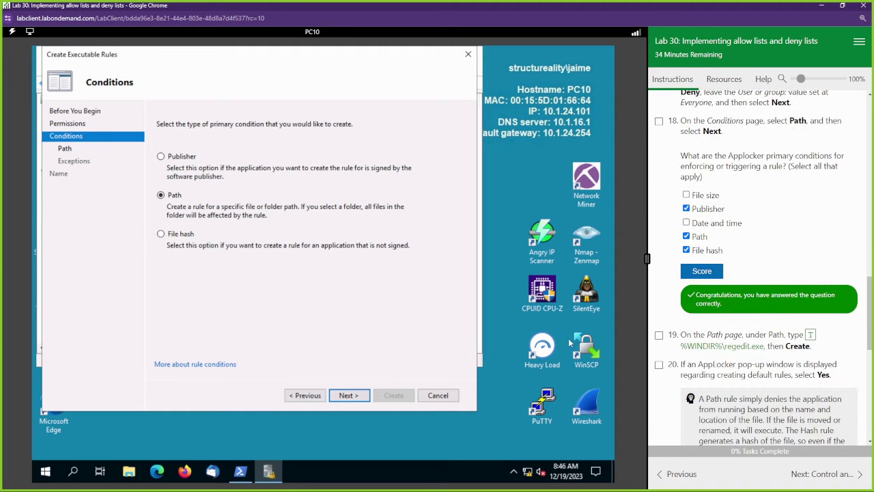
Enter %WINDIR%\regedit.exe, skip exceptions, create the rule and add the default allow rules.
left_click(348, 394)
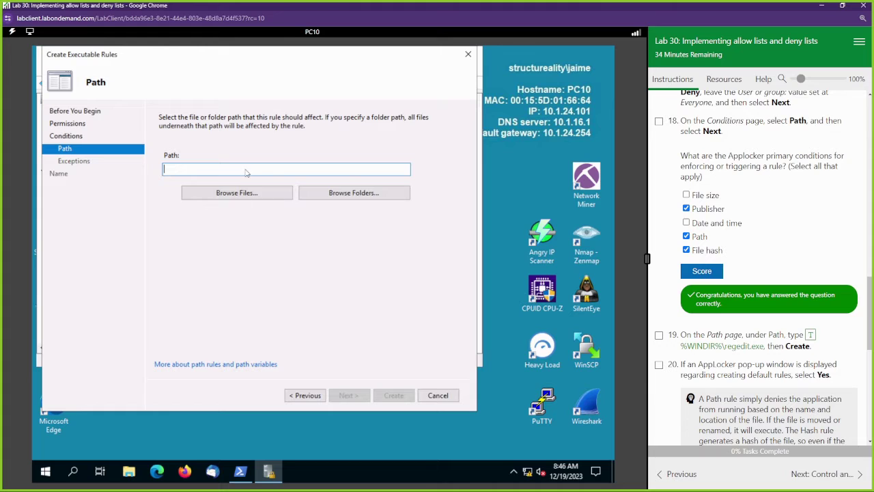
left_click(810, 335)
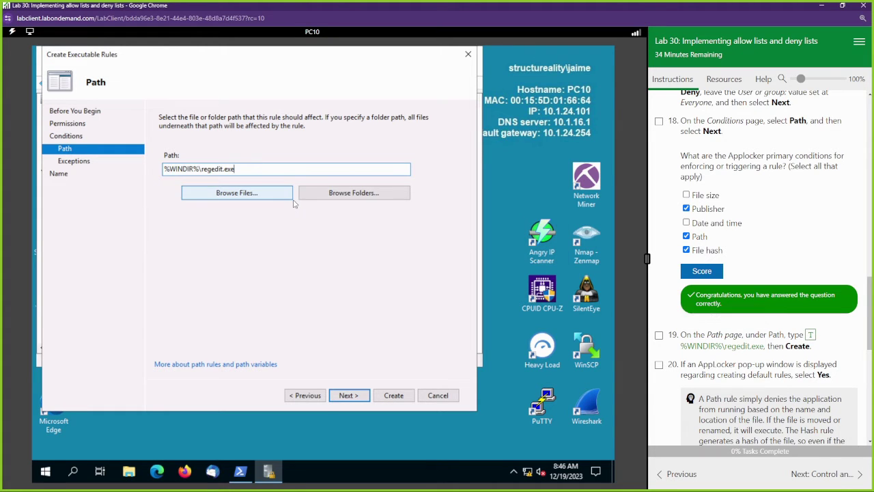
left_click(359, 397)
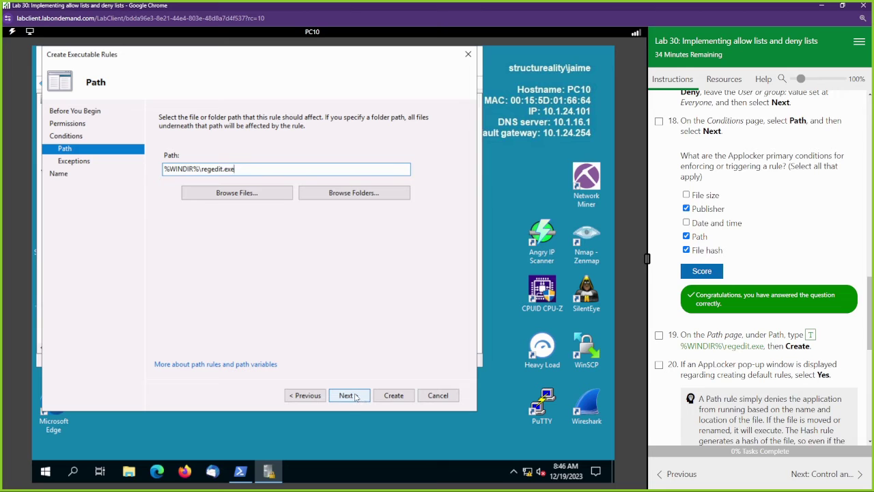
scroll(724, 360, "down", 2)
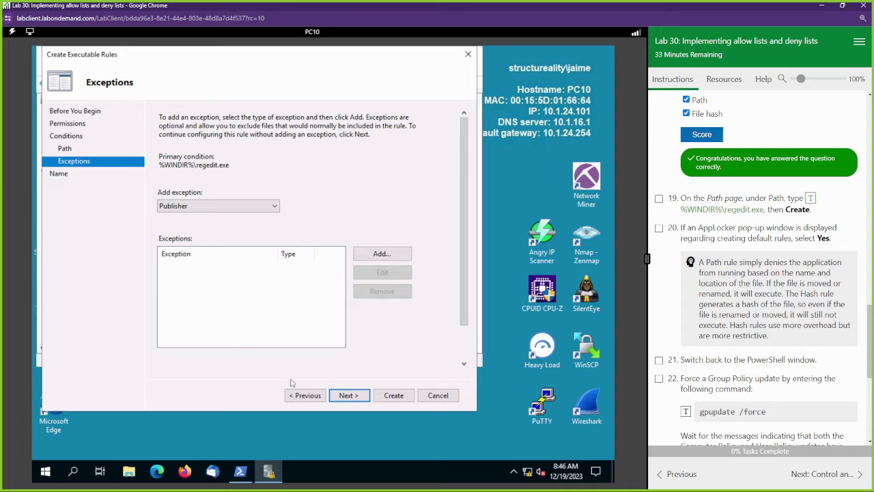
left_click(360, 398)
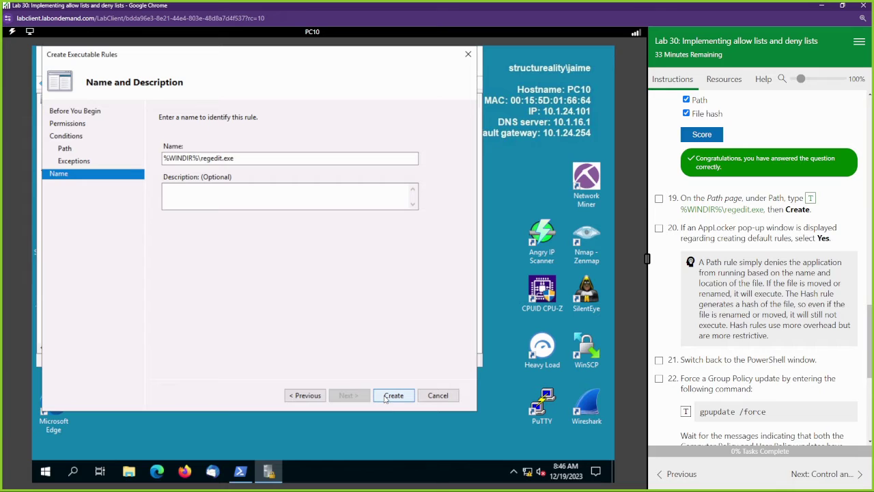
left_click(393, 396)
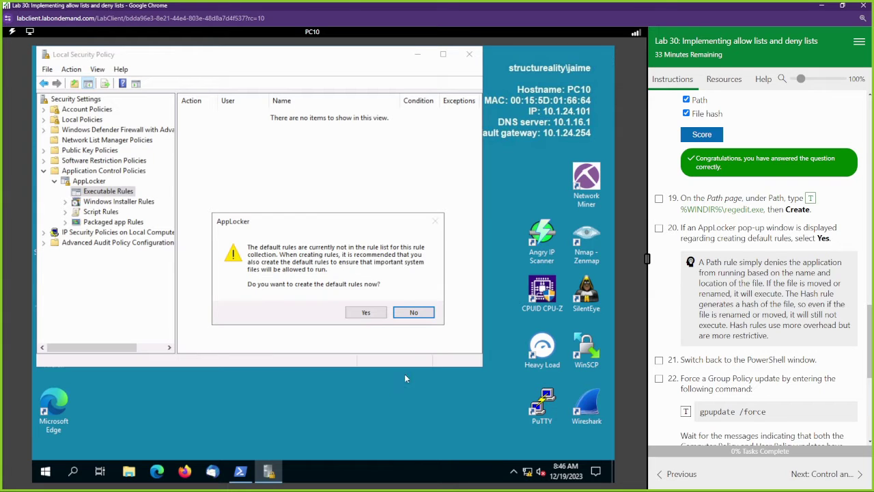
left_click(366, 313)
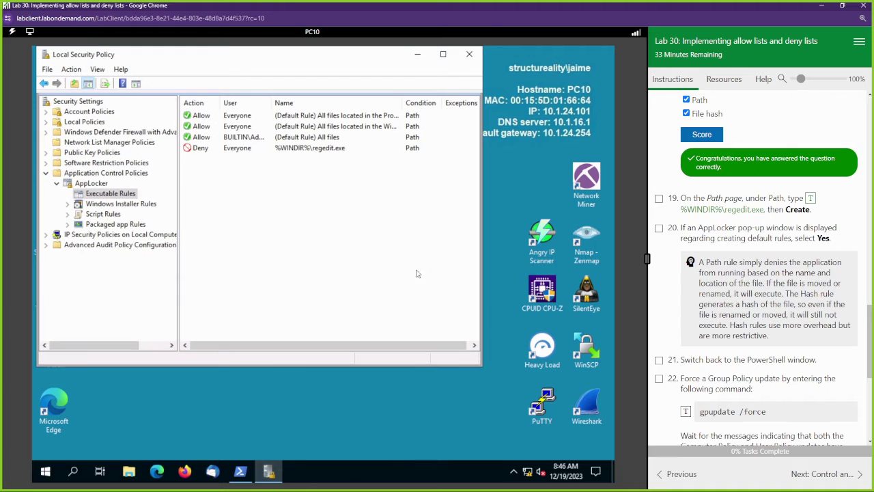
Close Local Security Policy and run gpupdate /force in the restored PowerShell window.
left_click(469, 54)
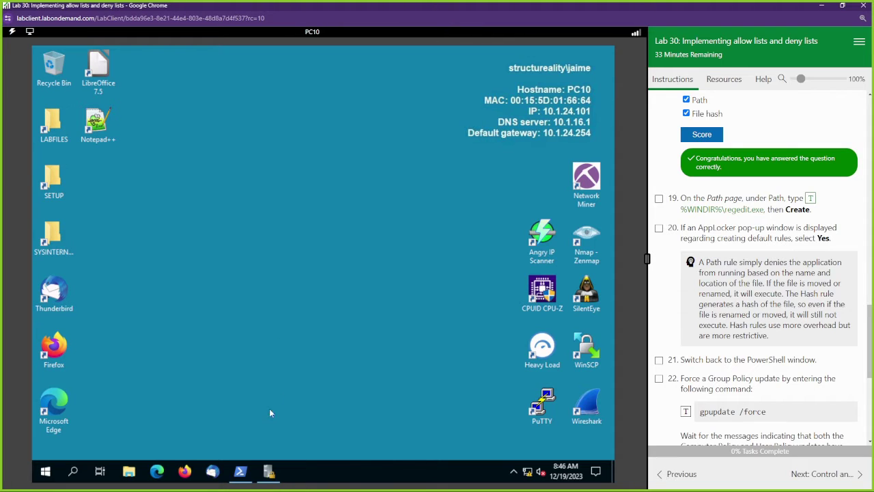
left_click(245, 471)
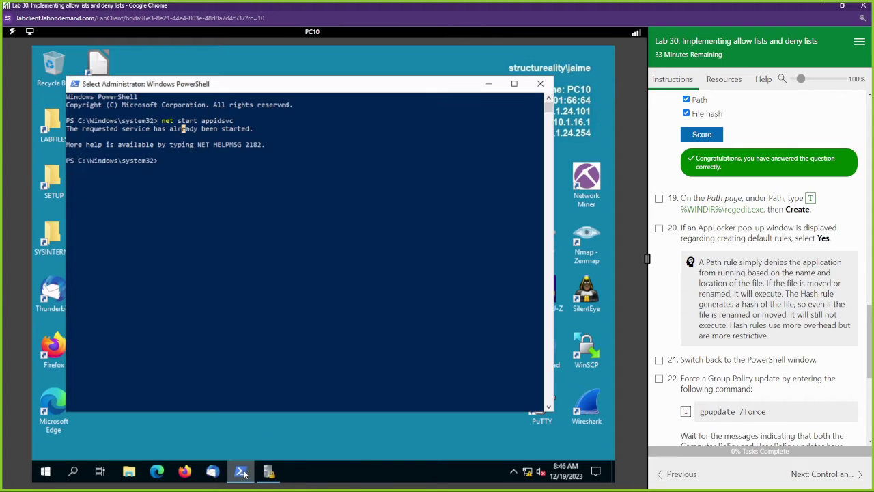
left_click(686, 411)
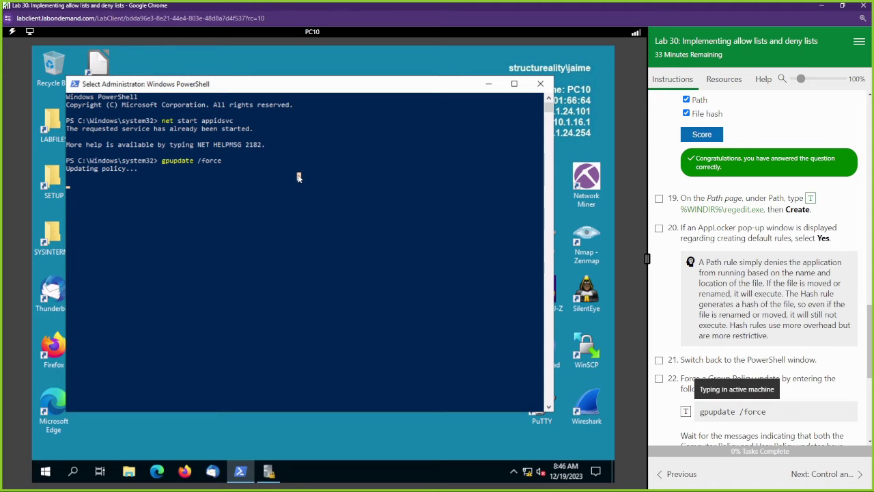
scroll(675, 282, "down", 5)
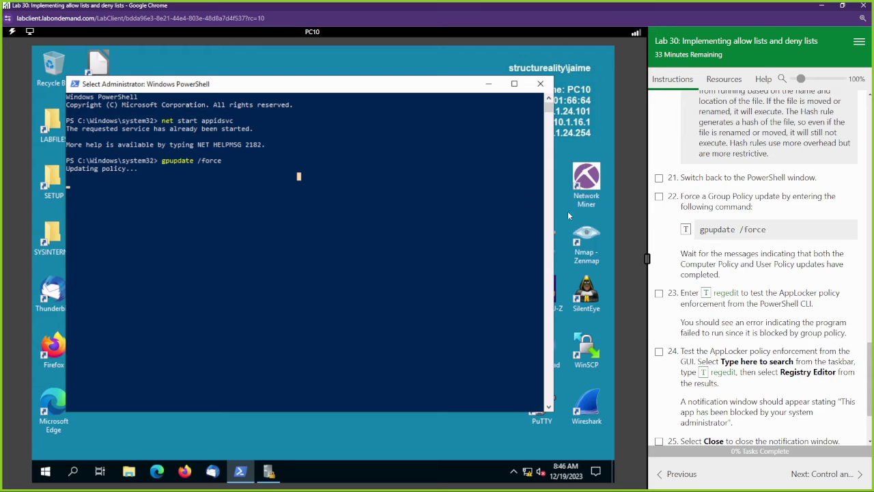
left_click(299, 176)
scroll(797, 379, "down", 3)
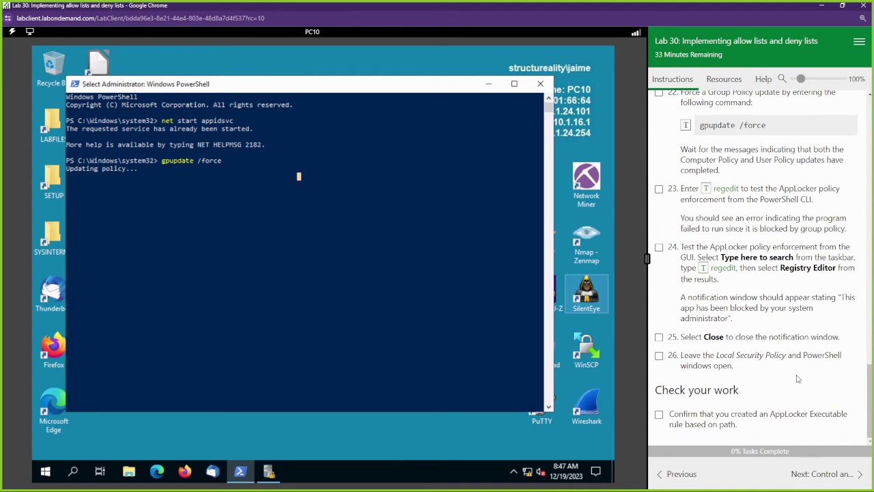
Tick lab steps 24, 25, 26 and the path-rule Check your work box, confirming the skip-ahead.
left_click(659, 247)
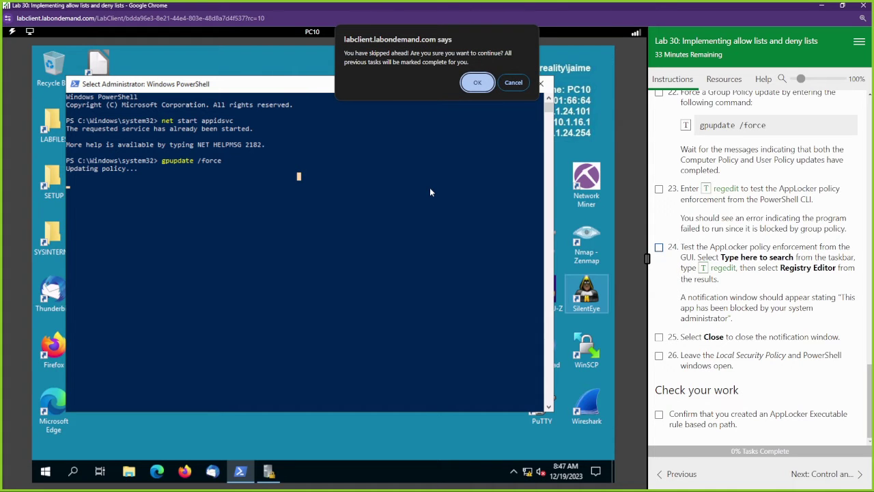
left_click(478, 84)
left_click(659, 337)
left_click(659, 355)
left_click(660, 414)
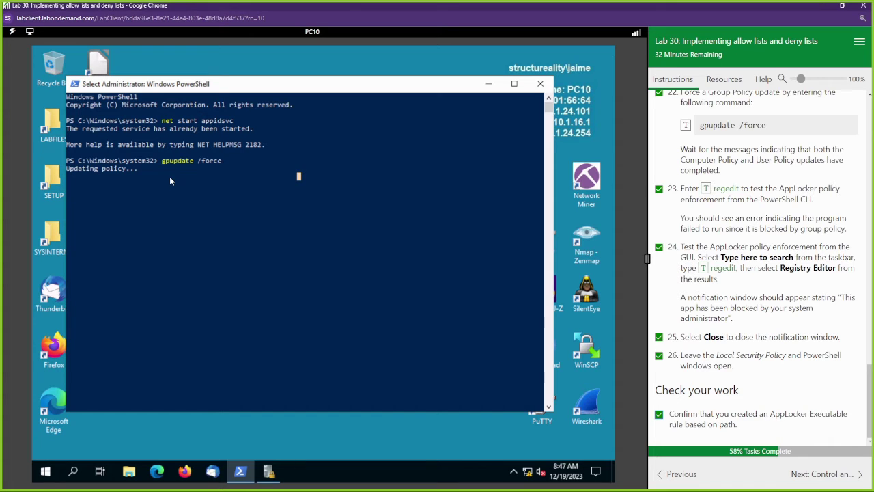
Confirm the regedit Deny rule in Local Security Policy, minimize it, and advance to the hashing exercise.
left_click(170, 186)
left_click(268, 471)
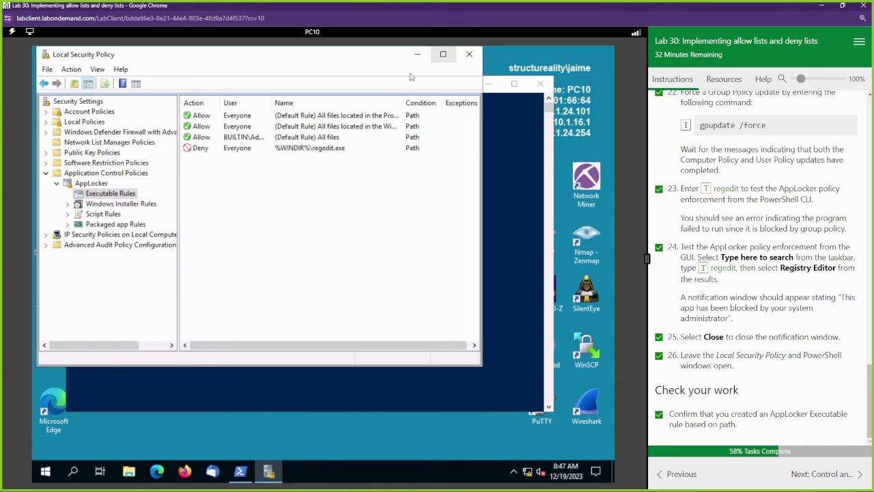
left_click_drag(235, 68, 405, 74)
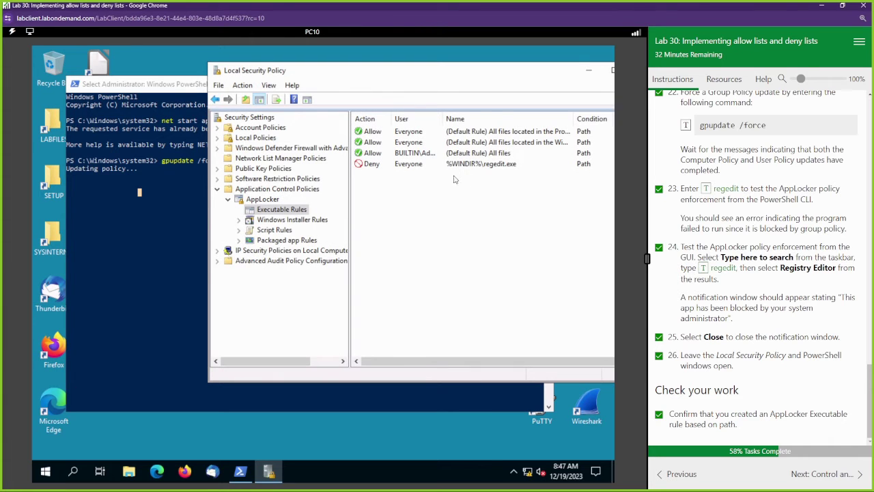
left_click(503, 166)
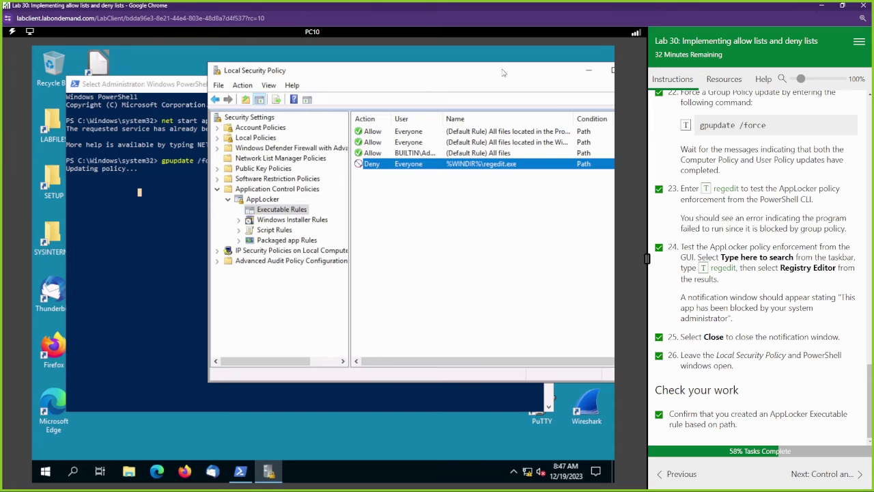
left_click_drag(506, 71, 469, 77)
left_click(550, 76)
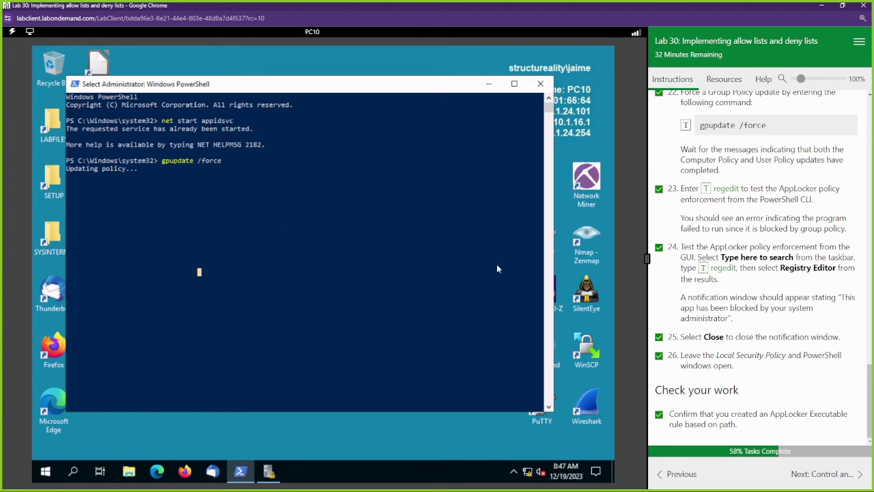
left_click(826, 473)
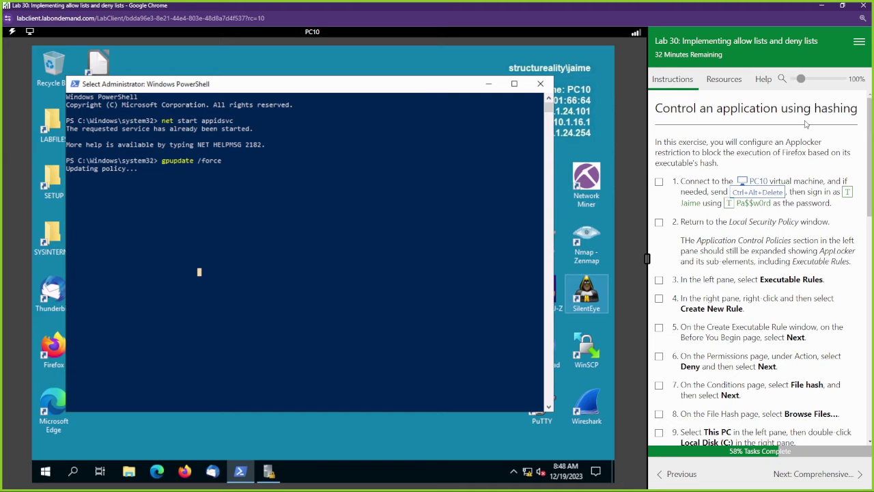
scroll(748, 280, "down", 1)
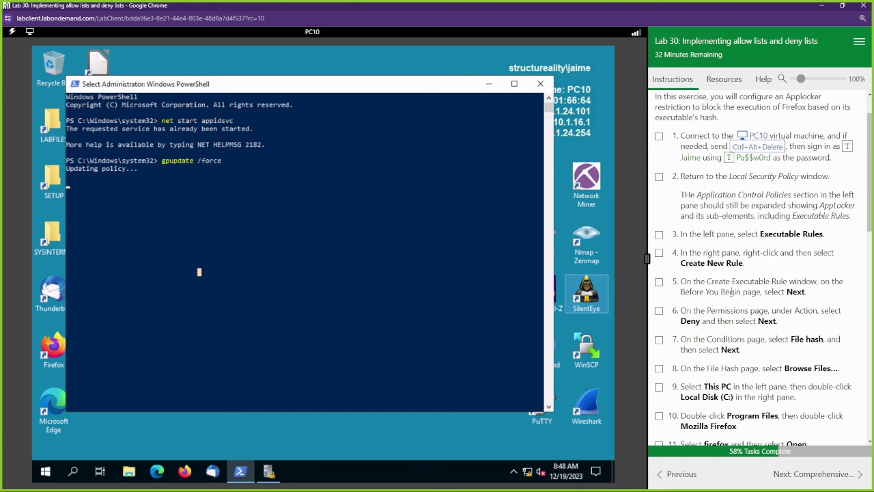
Start a new executable rule with the Deny action and a File hash condition.
left_click(269, 471)
left_click_drag(455, 85, 389, 80)
right_click(318, 218)
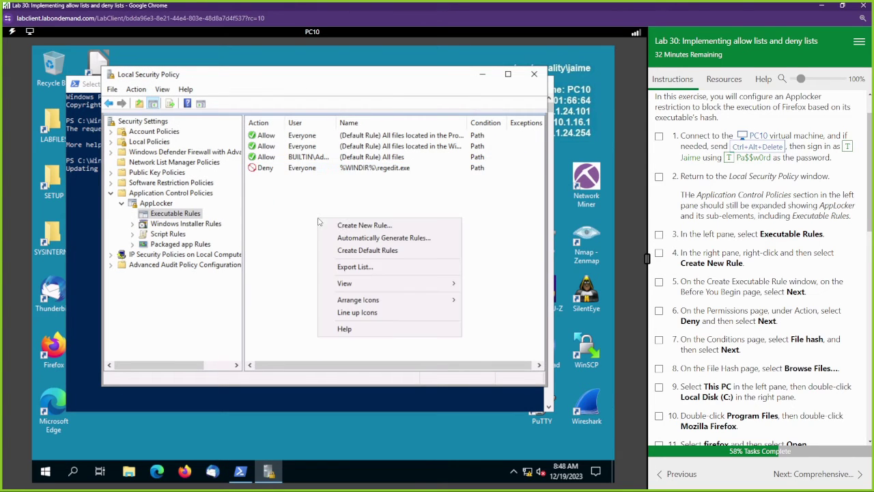
left_click(345, 227)
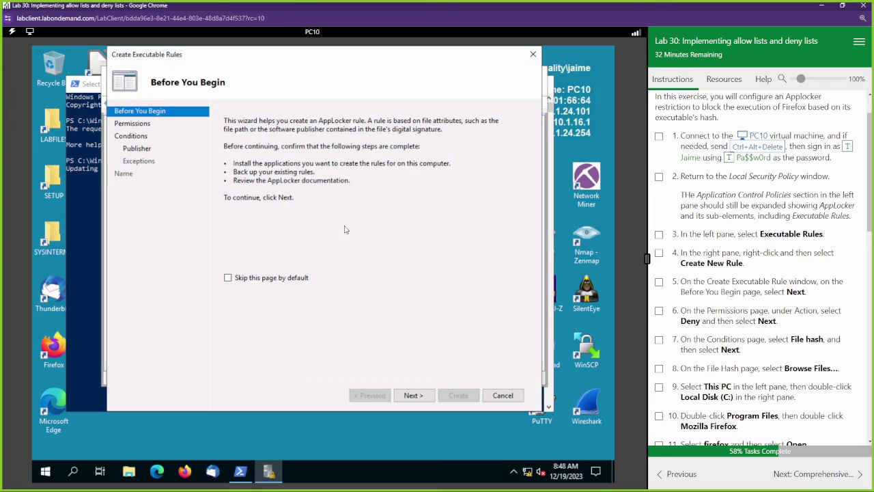
left_click(414, 396)
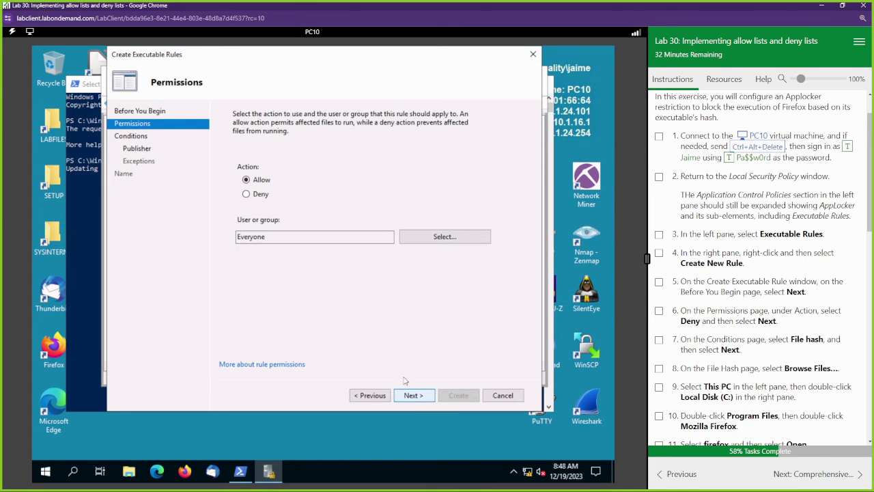
left_click(258, 196)
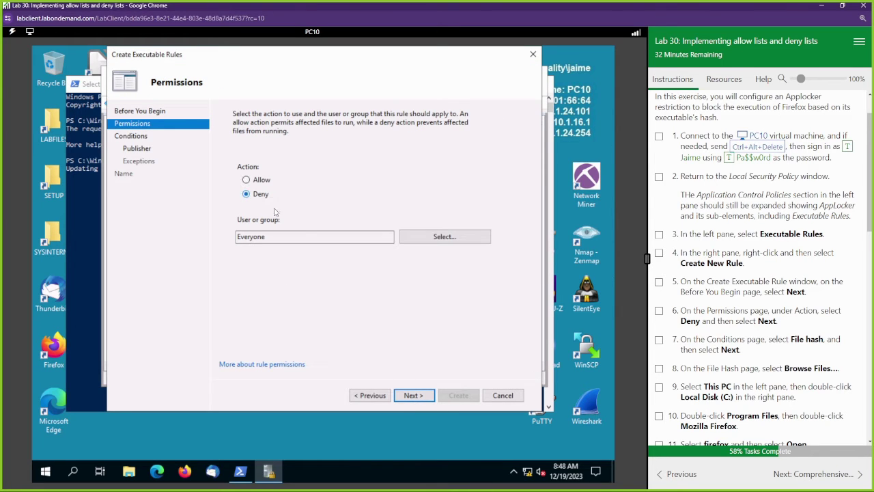
left_click(414, 396)
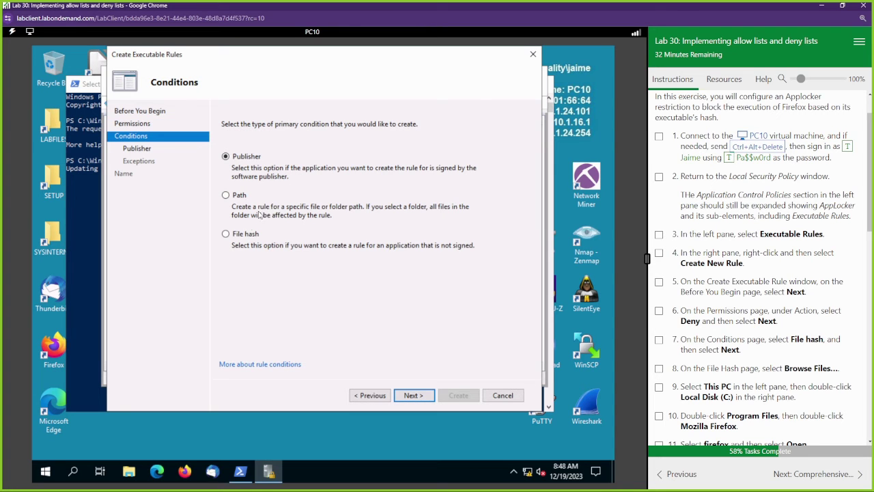
left_click(245, 235)
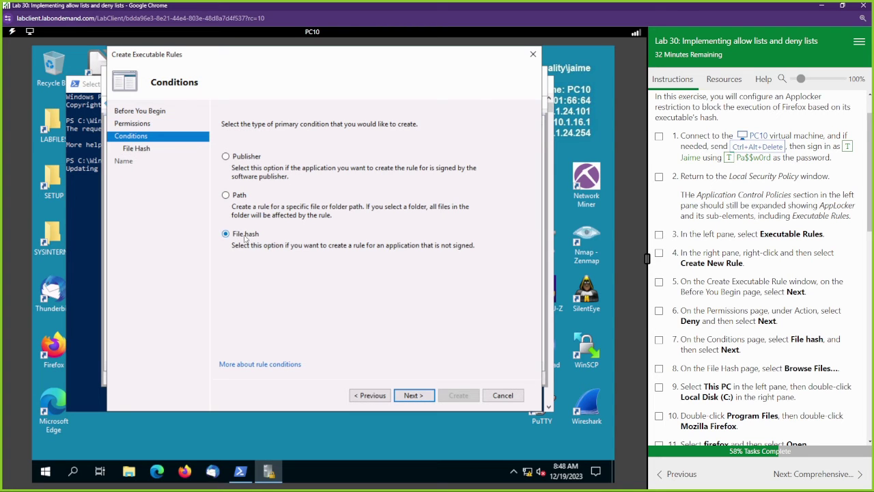
left_click(413, 396)
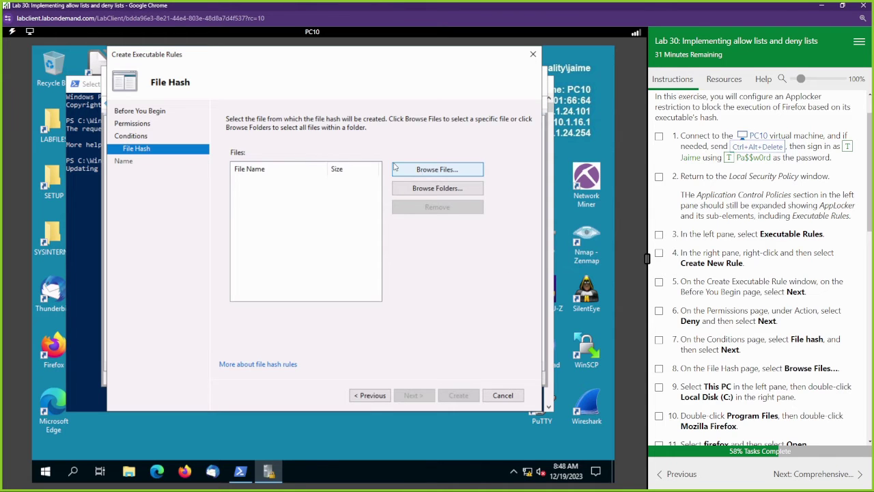
Browse to C:\Program Files\Mozilla Firefox and add firefox.exe to the hash rule's file list.
left_click(425, 172)
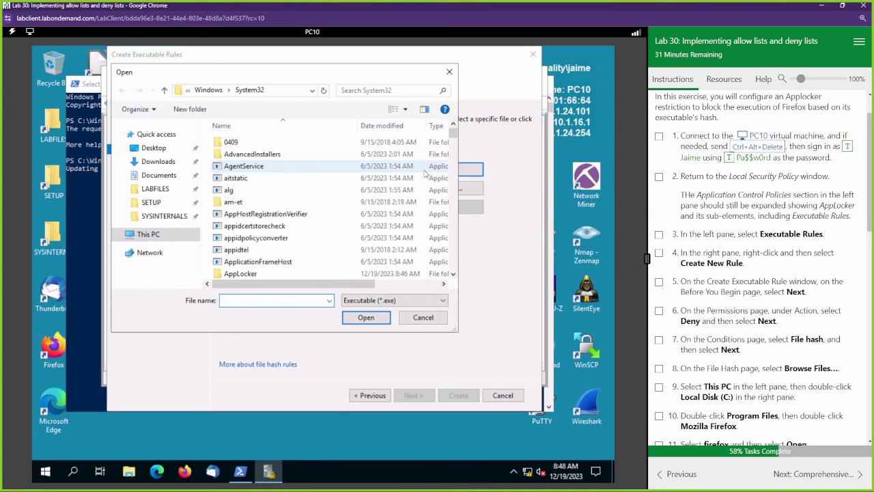
scroll(735, 363, "down", 2)
scroll(736, 362, "down", 1)
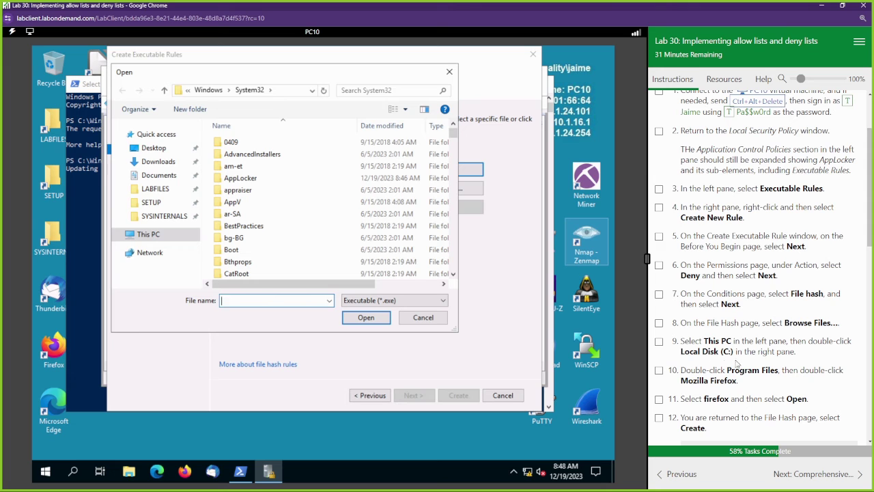
scroll(738, 364, "down", 2)
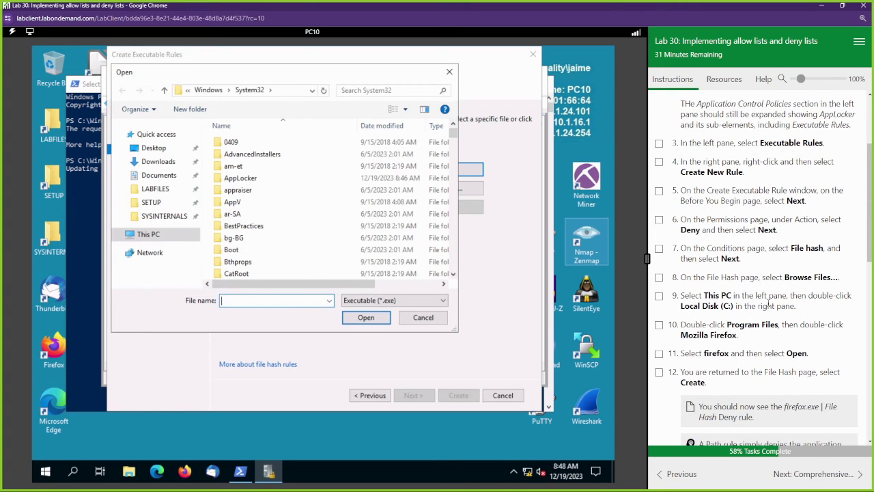
left_click(161, 234)
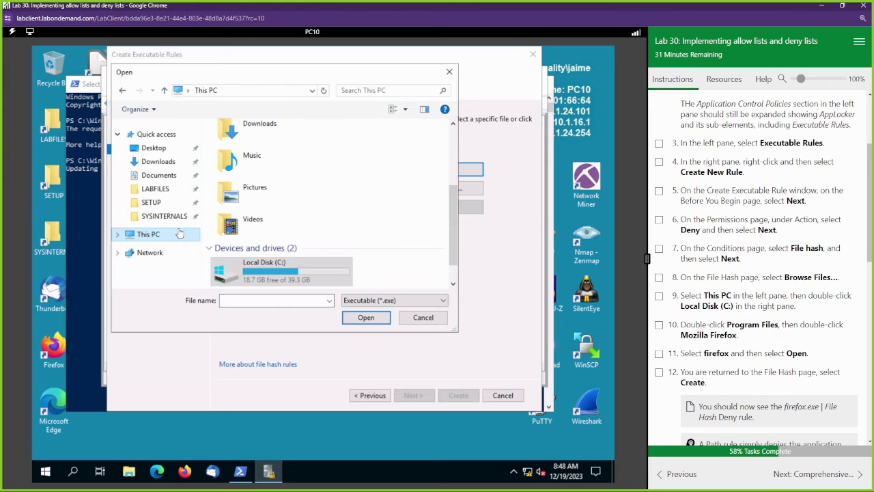
double_click(274, 271)
double_click(247, 178)
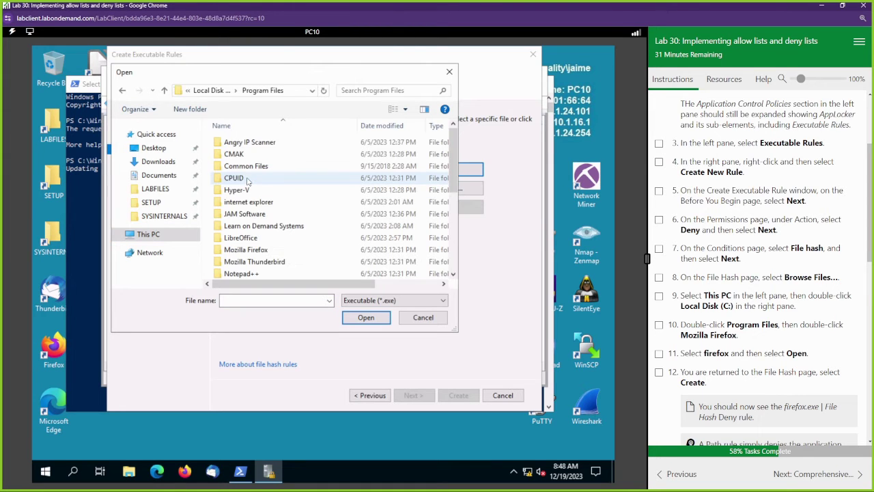
left_click(266, 250)
double_click(266, 250)
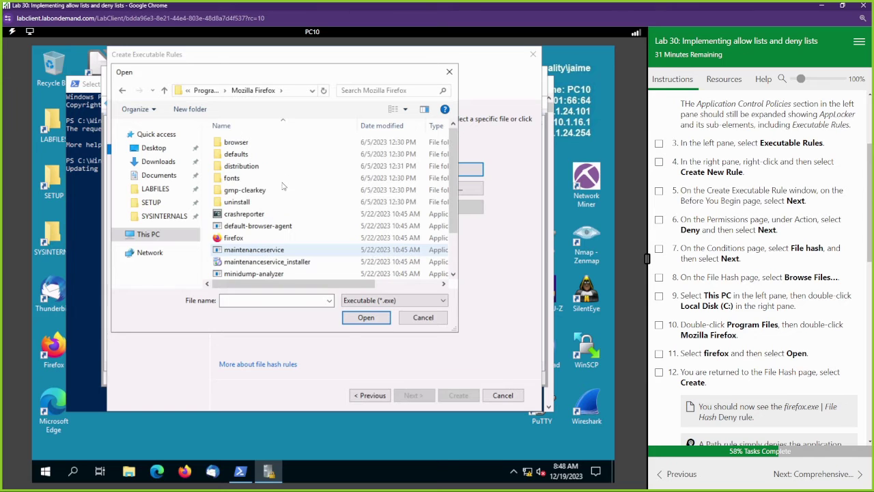
left_click(242, 237)
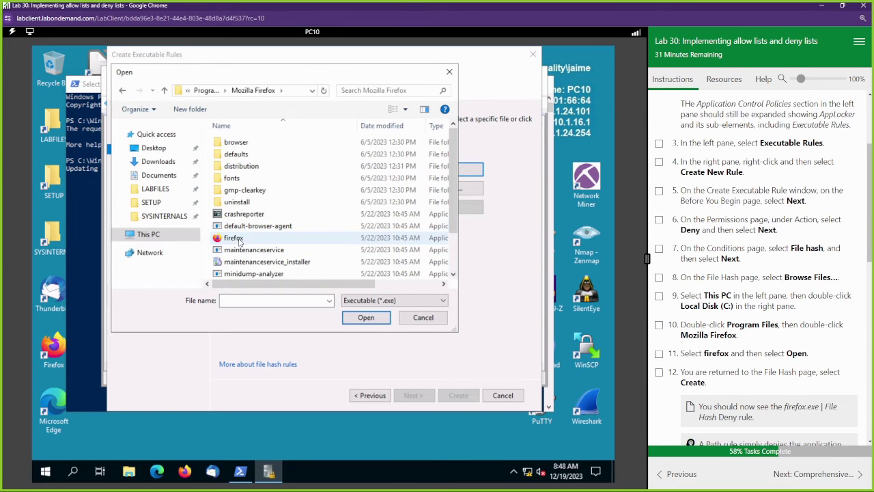
left_click(366, 317)
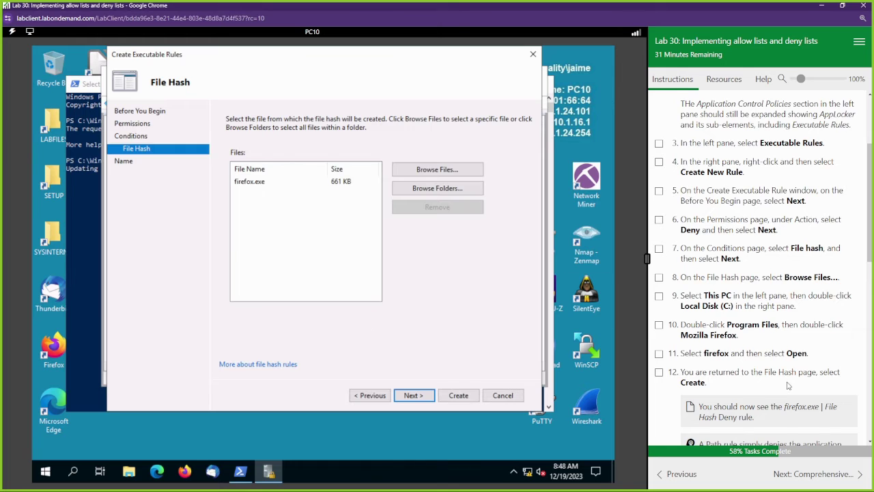
scroll(788, 386, "down", 3)
scroll(789, 386, "down", 1)
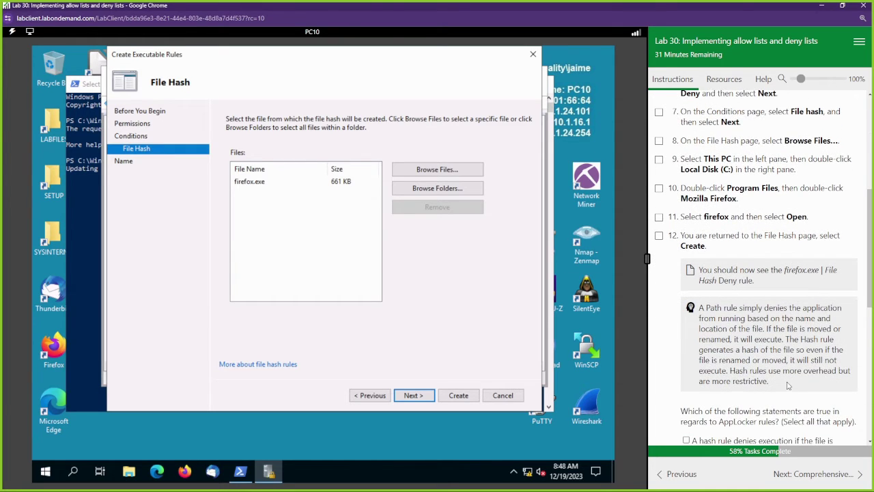
scroll(786, 386, "down", 4)
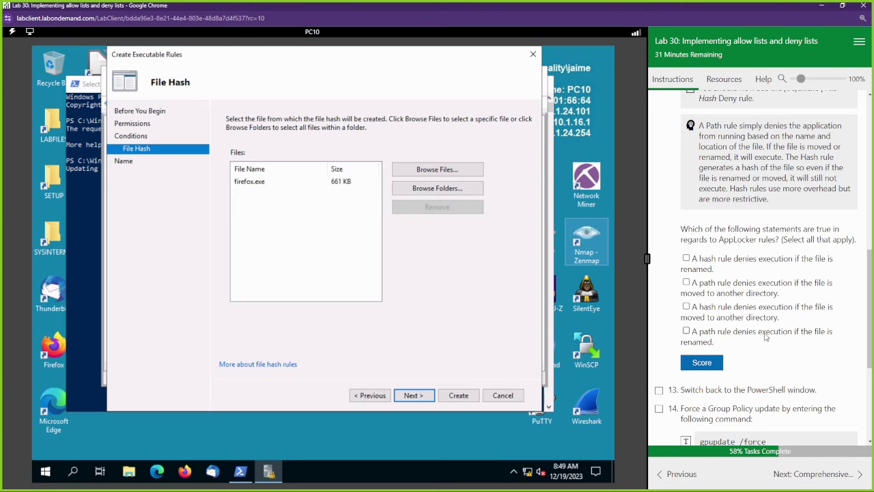
scroll(773, 336, "up", 2)
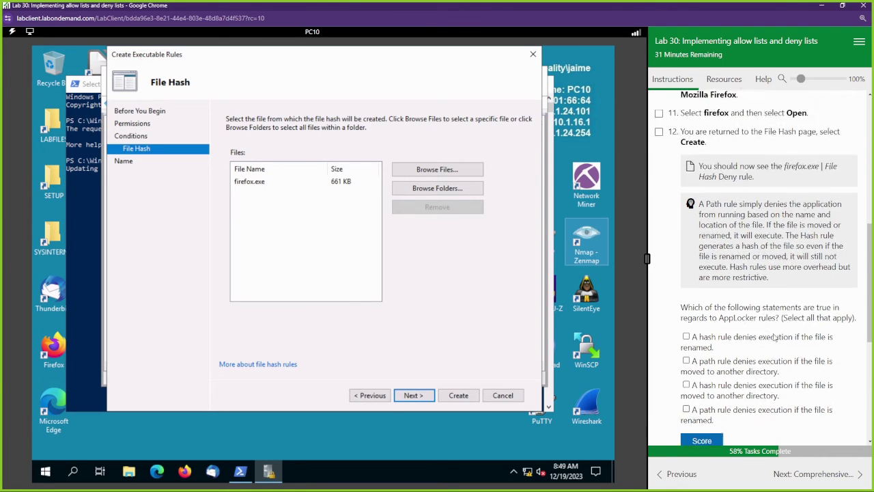
scroll(717, 217, "down", 1)
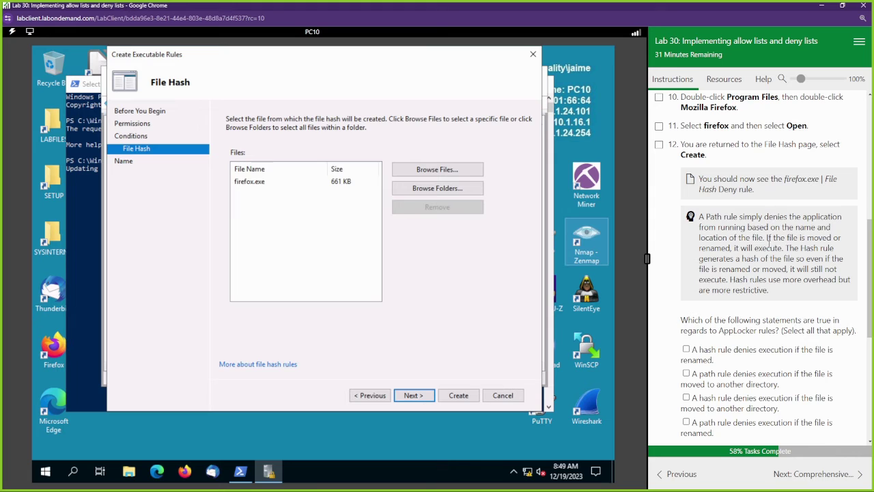
scroll(732, 299, "down", 1)
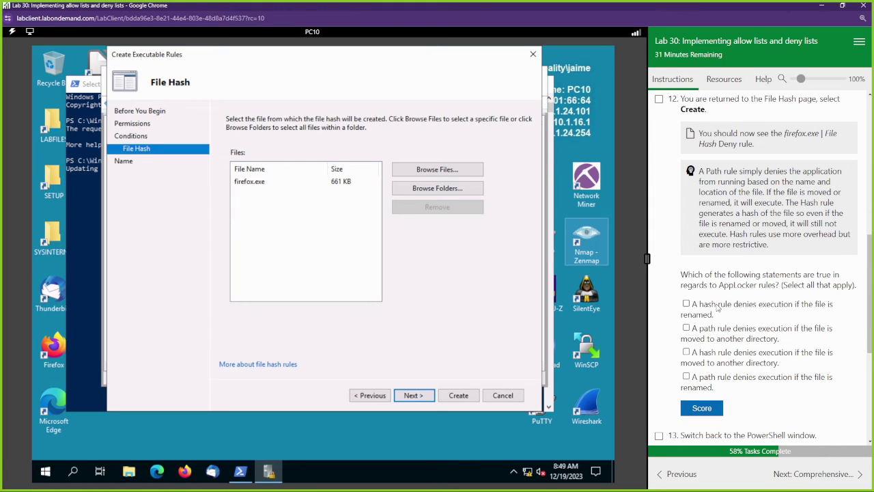
Check the renamed-file and moved-directory hash-rule statements as true and score the answer.
left_click_drag(785, 202, 846, 235)
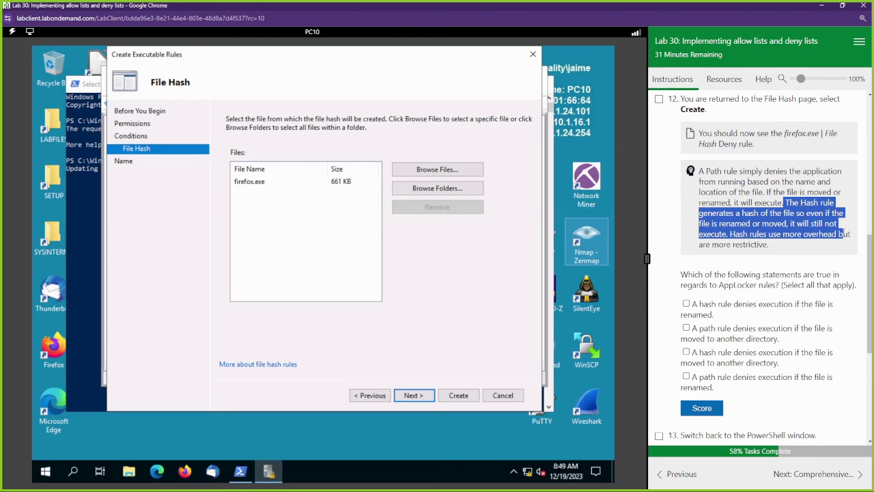
left_click(753, 311)
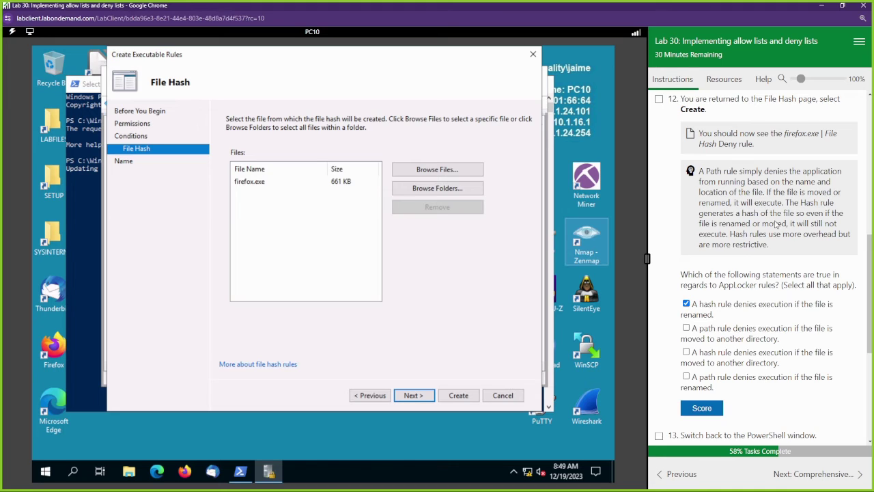
left_click_drag(724, 171, 776, 190)
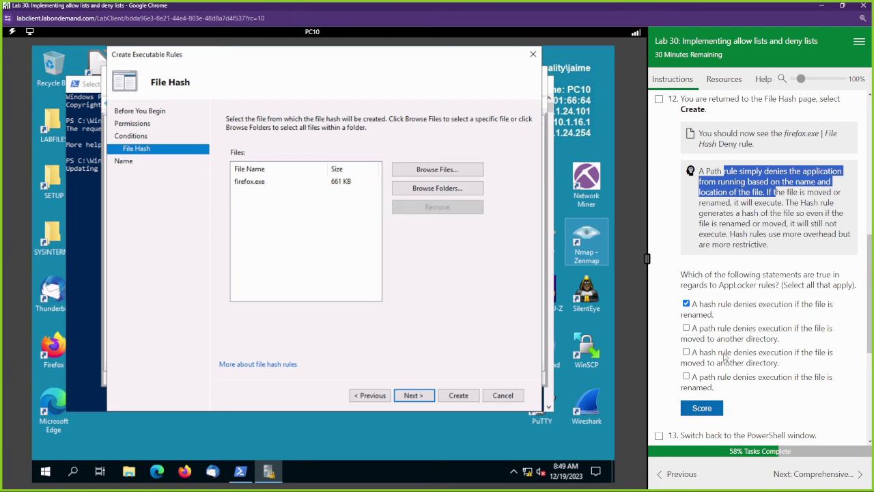
left_click(754, 359)
left_click(686, 352)
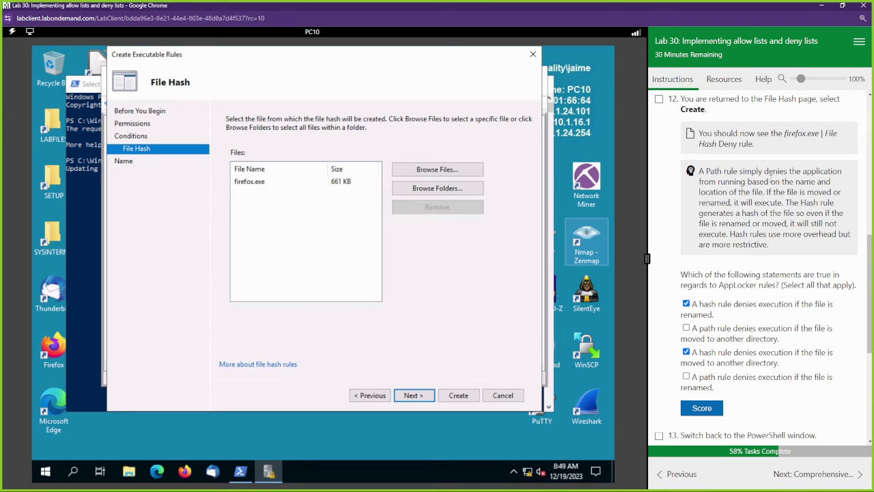
left_click(700, 407)
scroll(746, 351, "down", 1)
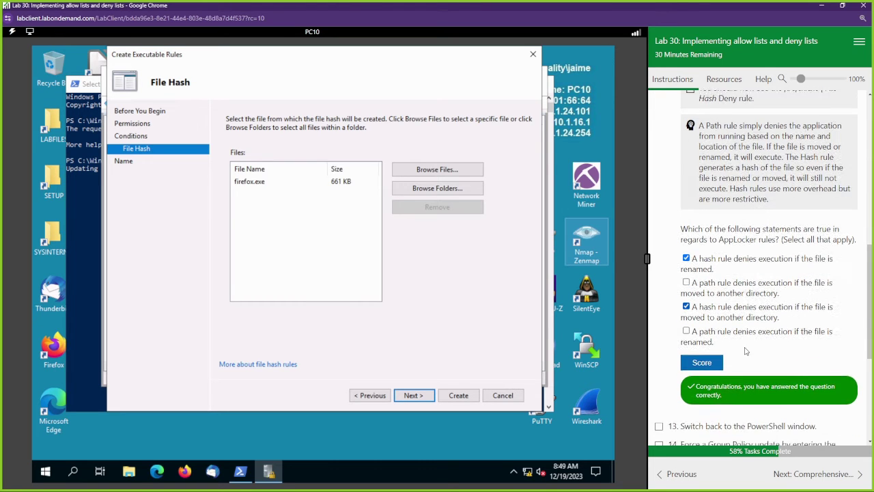
scroll(746, 350, "down", 1)
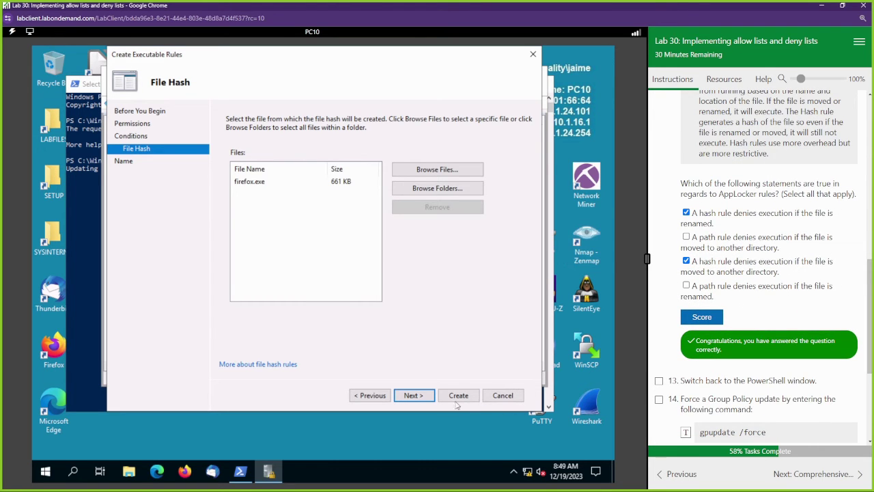
Finish creating the firefox.exe deny rule and select both deny rules in the list.
left_click(413, 396)
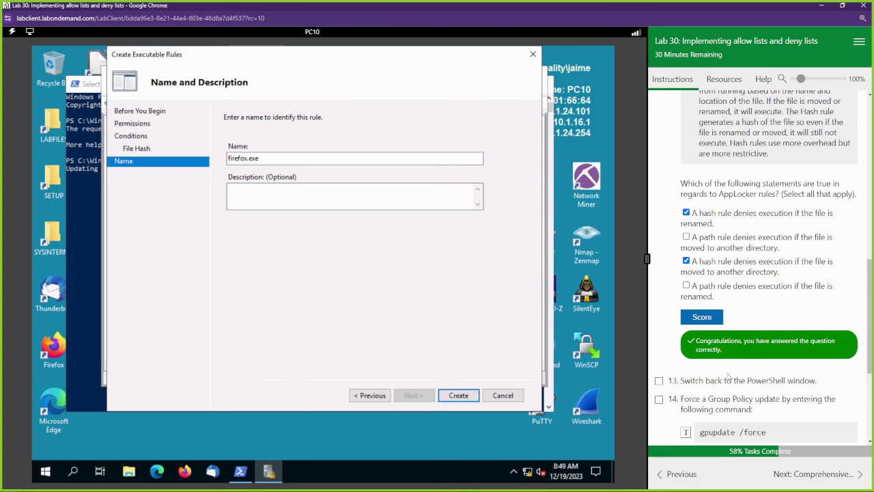
scroll(690, 380, "down", 2)
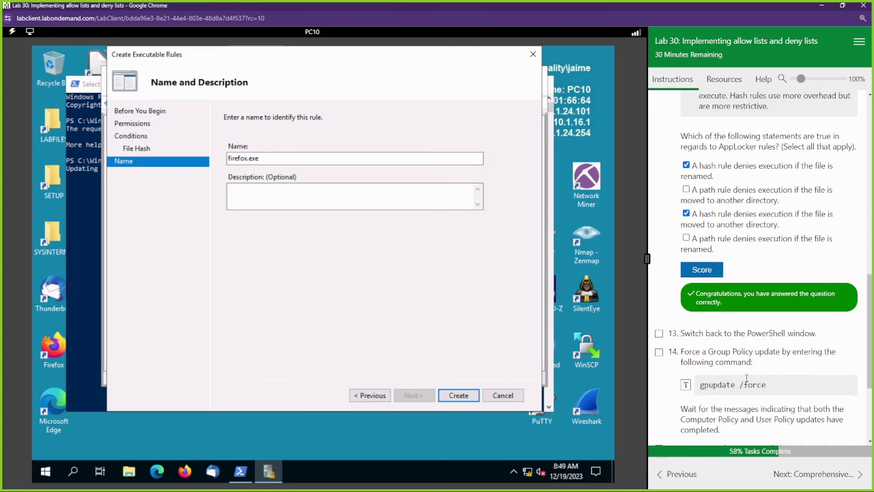
left_click(459, 395)
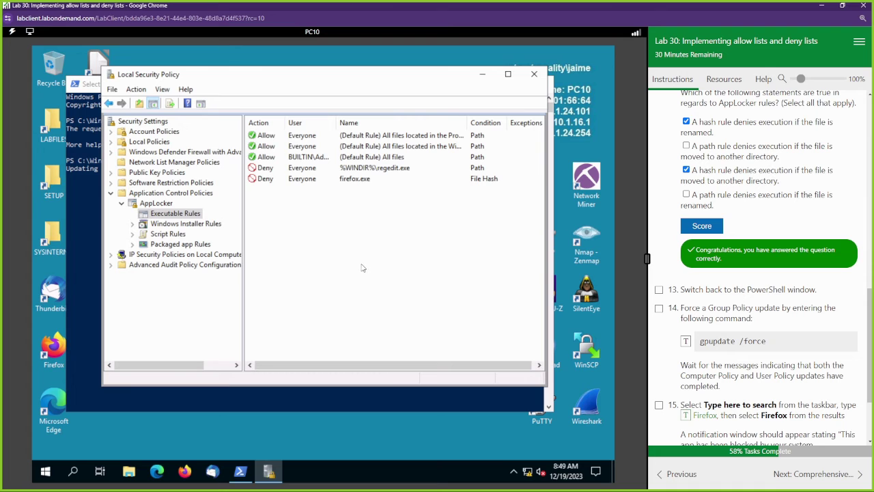
left_click_drag(357, 194, 346, 169)
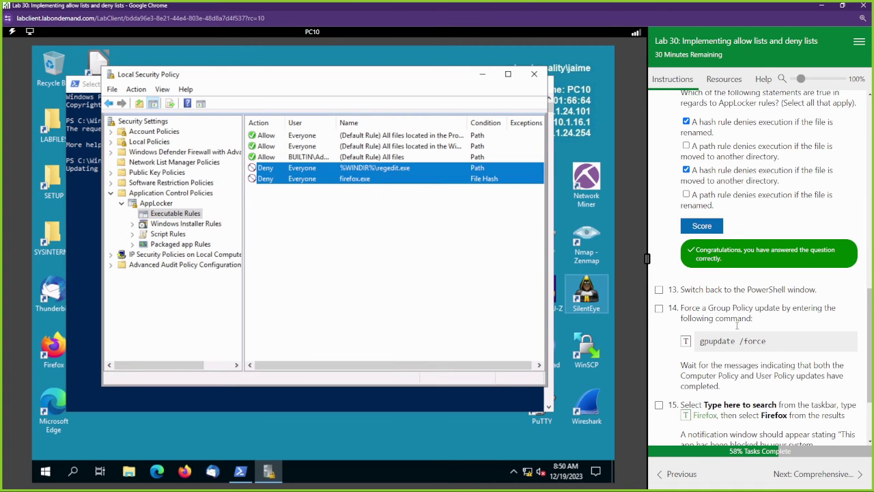
scroll(732, 308, "down", 2)
Rerun gpupdate /force in PowerShell, resuming the paused output so the refresh continues.
left_click(482, 74)
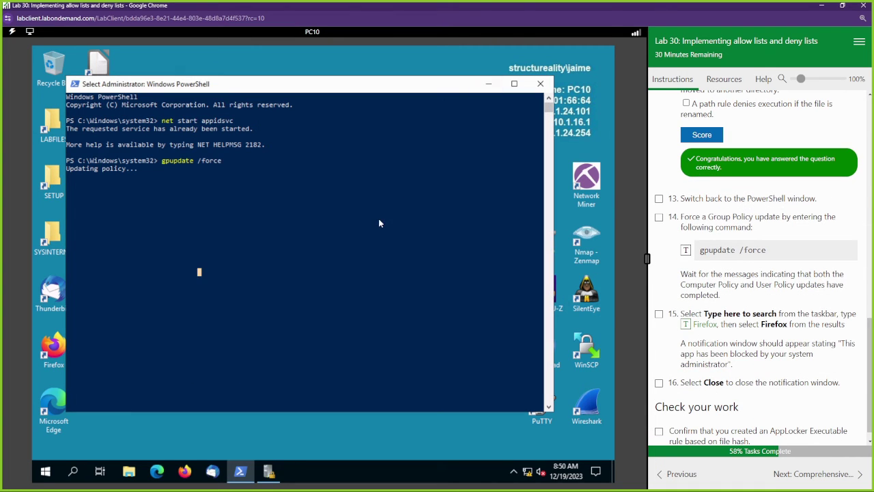
key("Return")
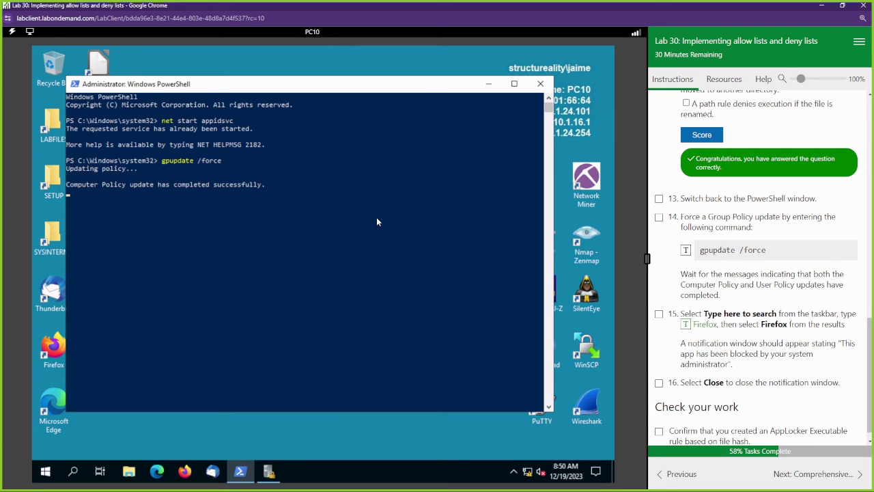
left_click(376, 218)
key("Return")
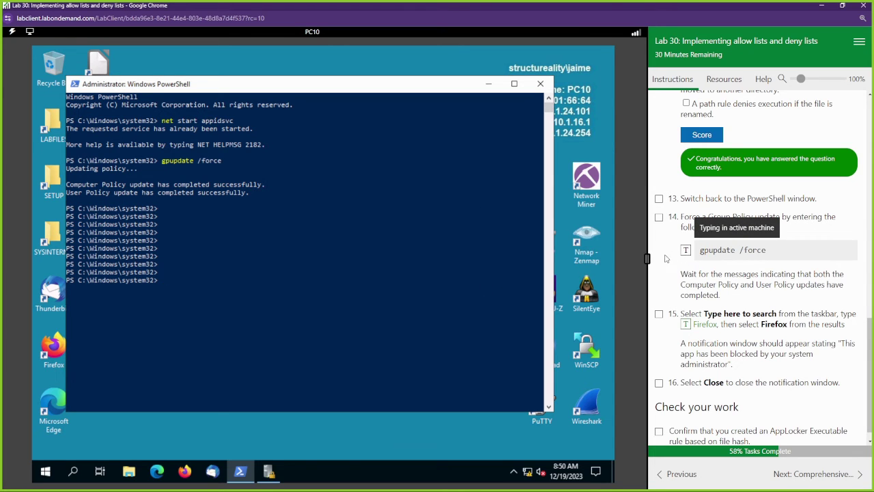
left_click(685, 250)
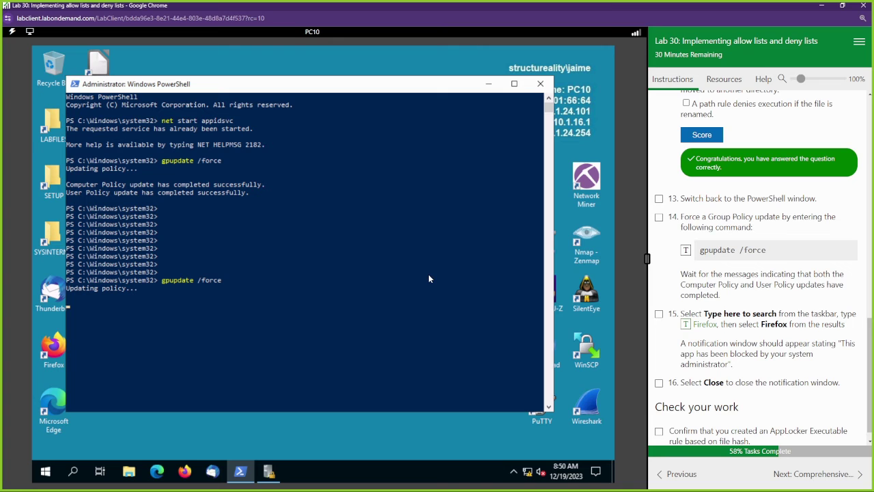
scroll(725, 434, "down", 1)
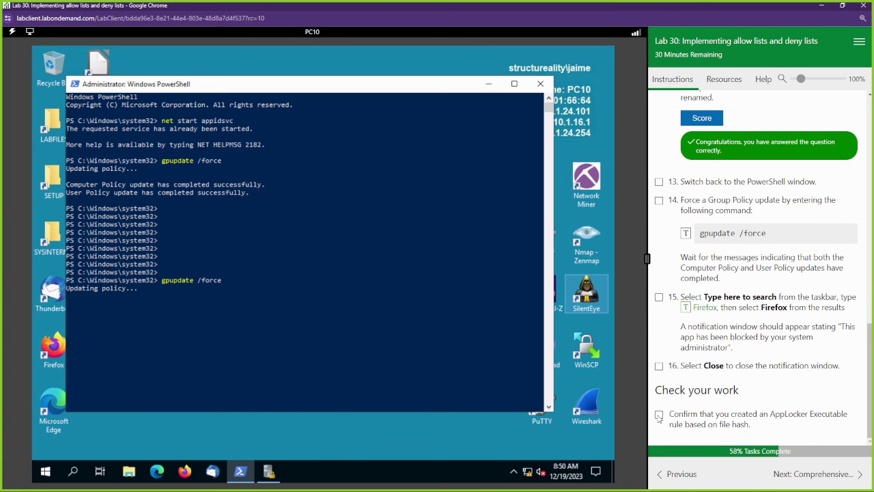
Mark the file-hash rule check complete and let Computer and User Policy updates finish.
left_click(658, 415)
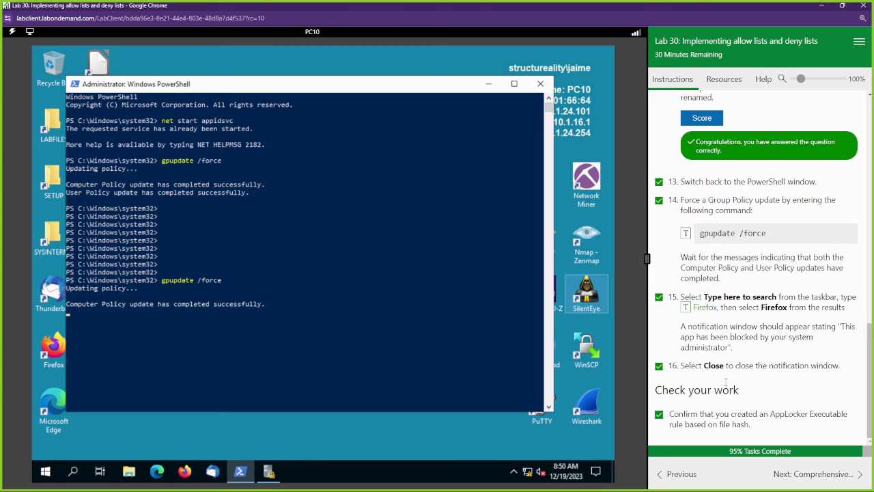
left_click(462, 303)
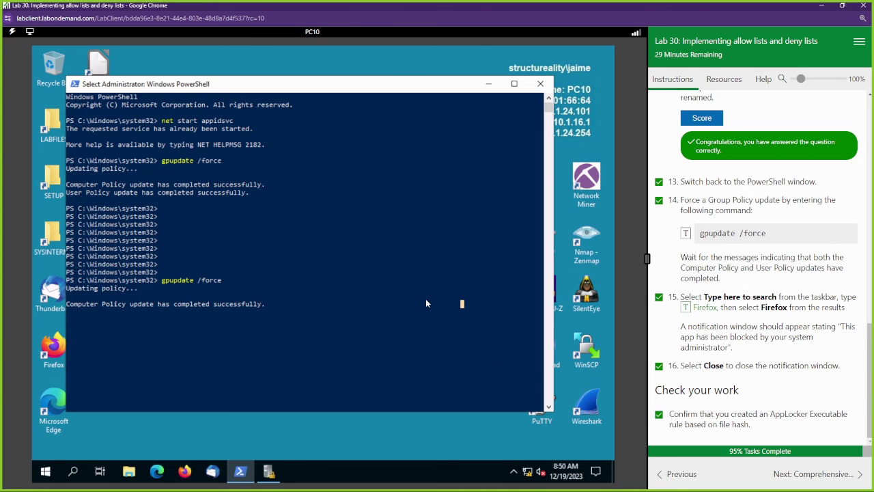
right_click(425, 298)
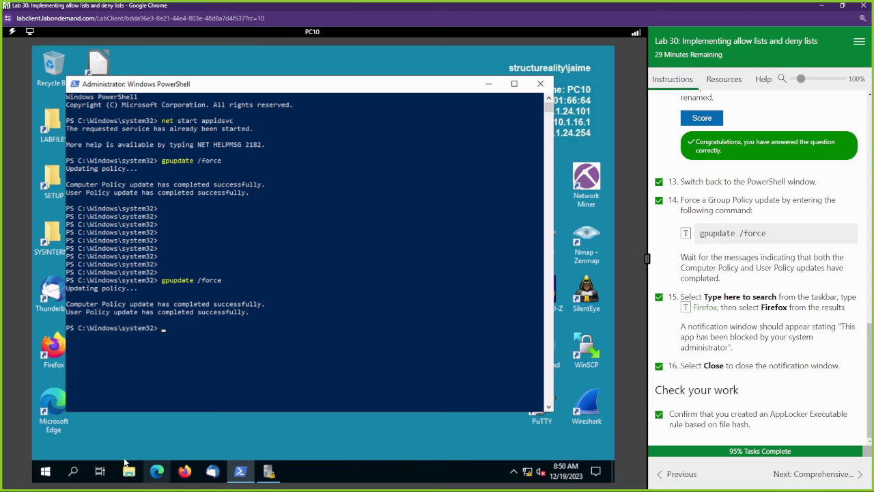
left_click(72, 471)
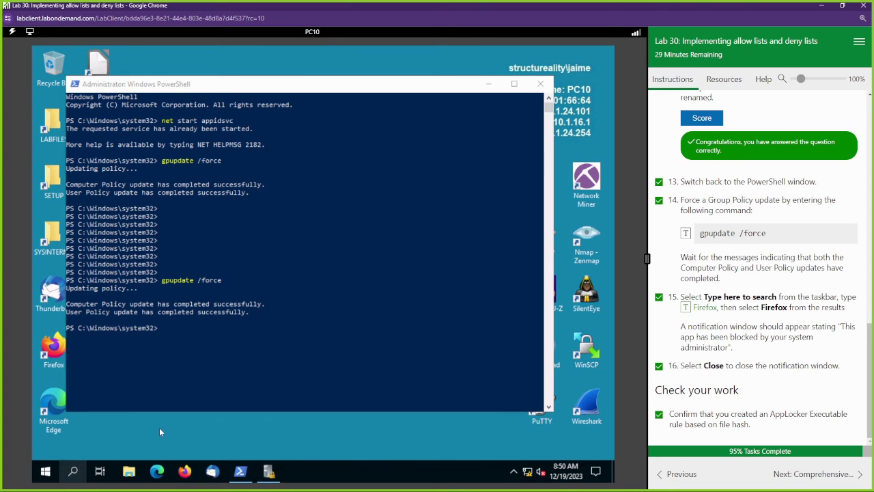
Launch Registry Editor and Firefox, confirm both are blocked, and close each block notice.
type("rege")
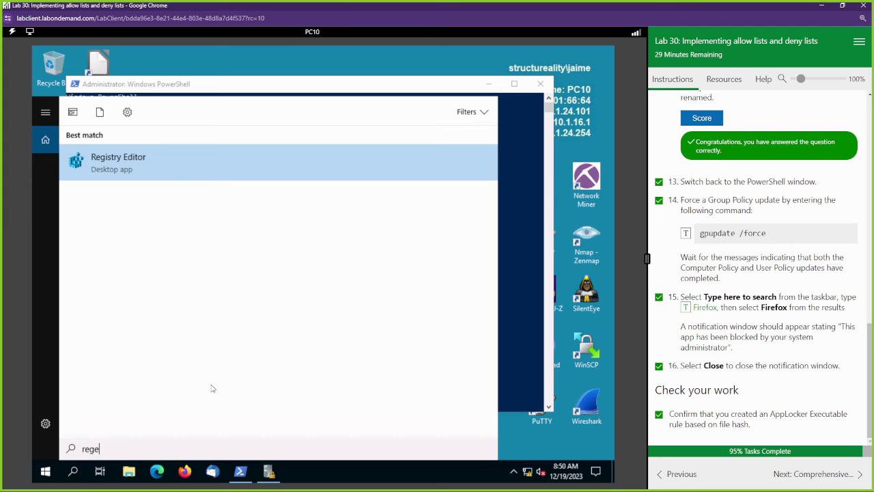
left_click(128, 159)
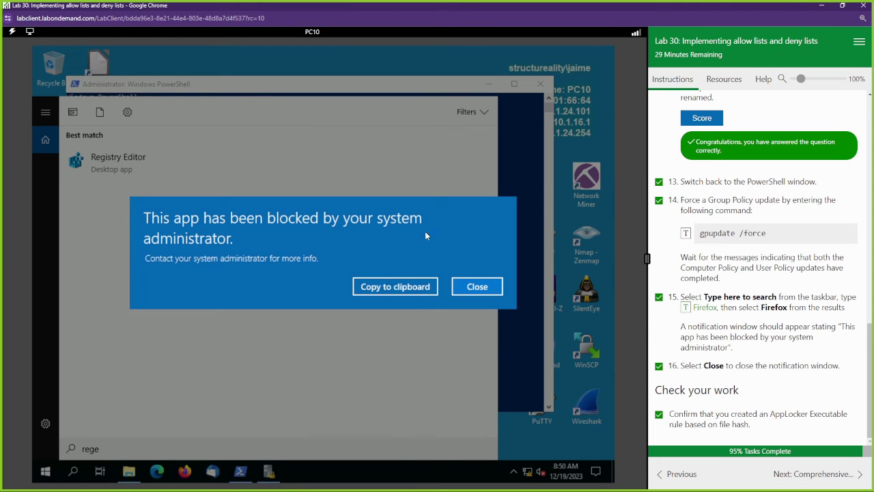
left_click(483, 290)
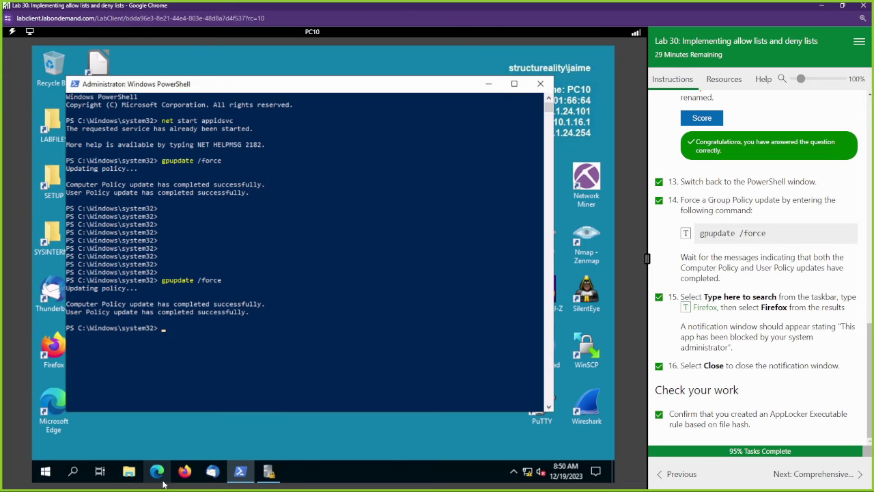
left_click(184, 471)
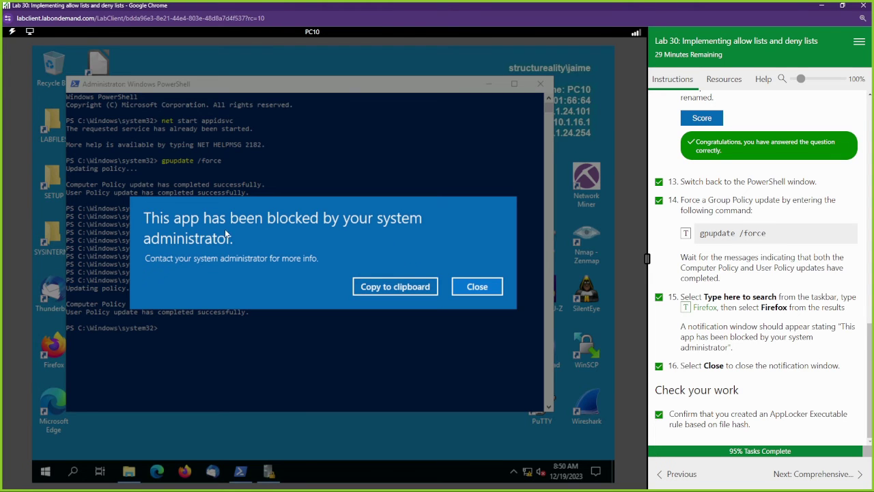
left_click(466, 286)
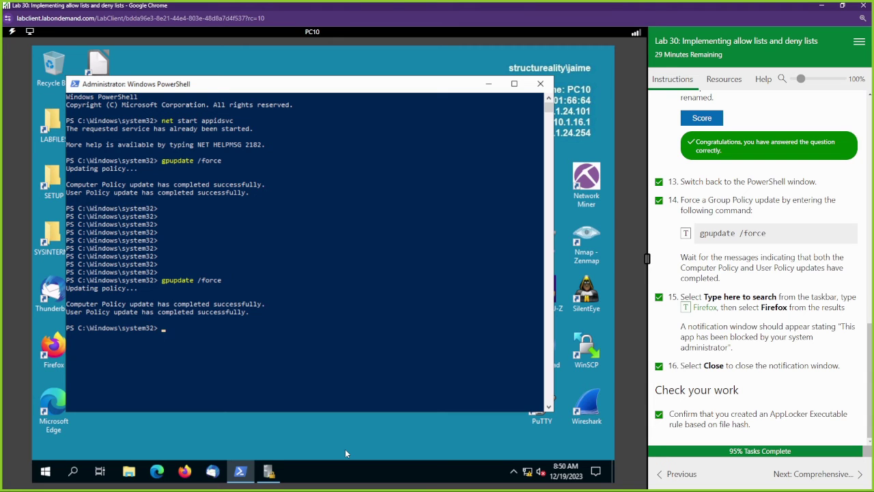
Advance to the Comprehensive Questions and score Path as the answer to question 1.
left_click(819, 472)
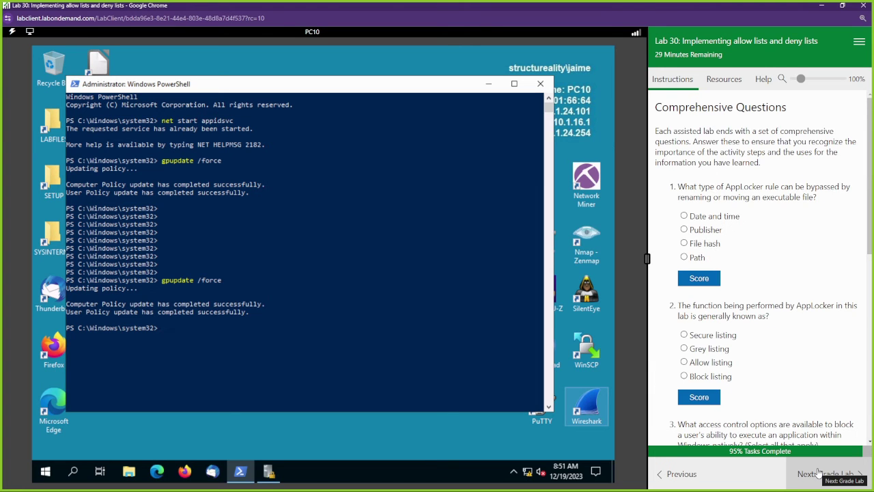
left_click(683, 256)
left_click(698, 278)
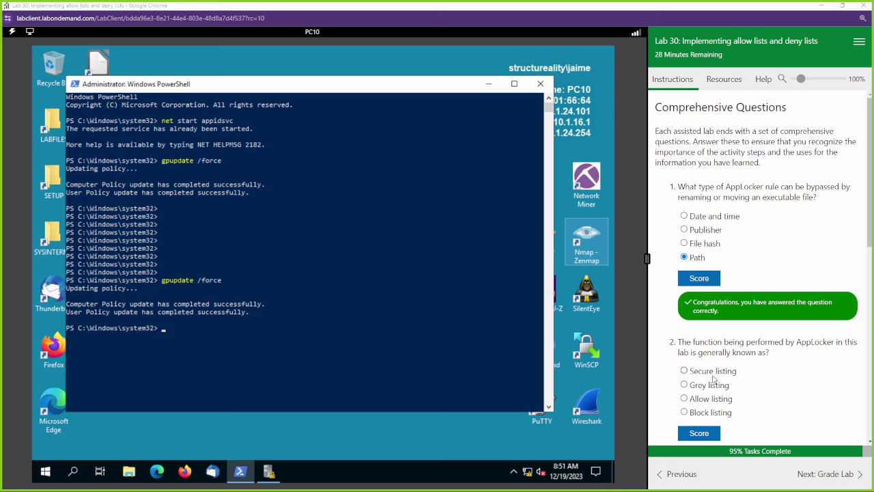
Answer question 2 with Block listing and score it.
scroll(714, 378, "down", 1)
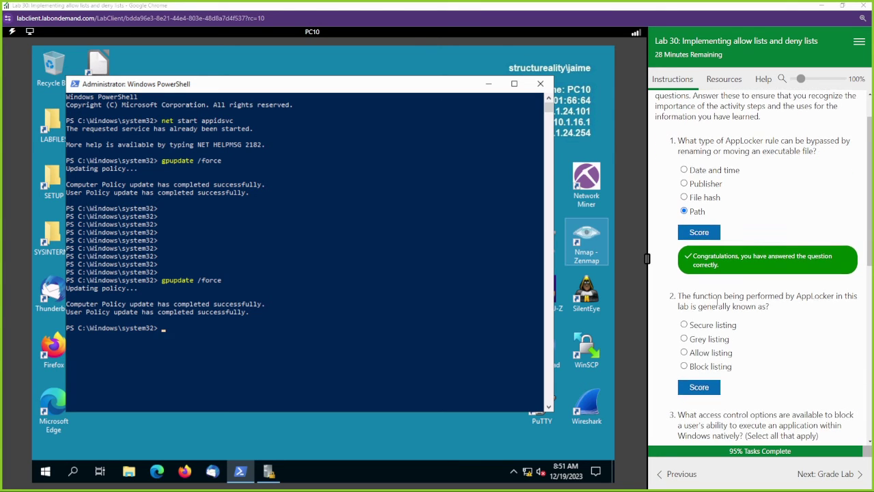
scroll(717, 301, "down", 1)
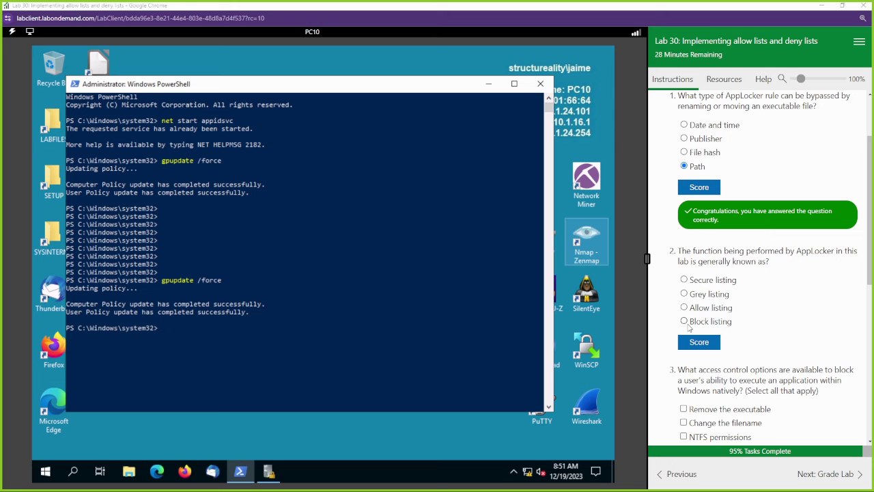
left_click(684, 321)
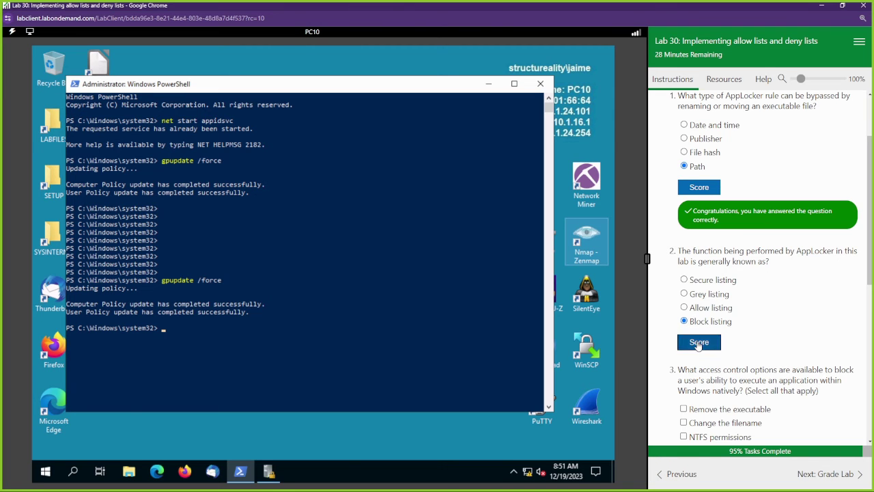
left_click(698, 342)
scroll(768, 322, "down", 3)
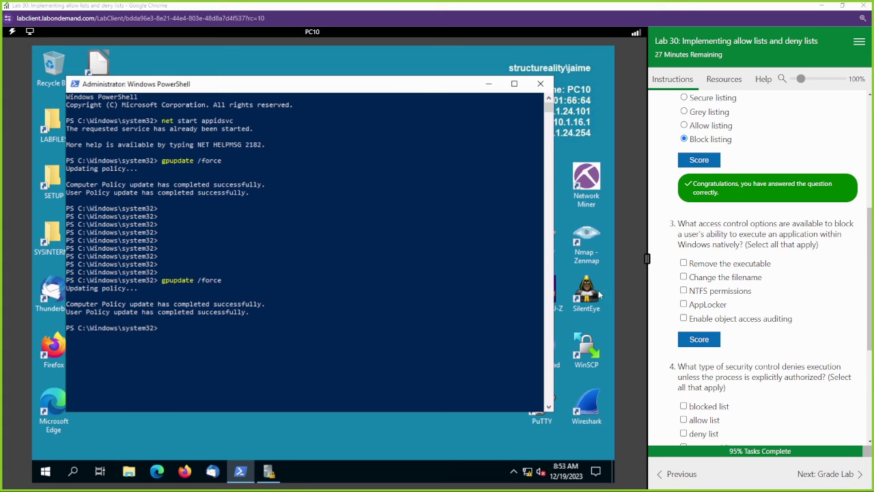
Answer question 3 with Remove the executable, NTFS permissions and AppLocker, then score it.
left_click(707, 265)
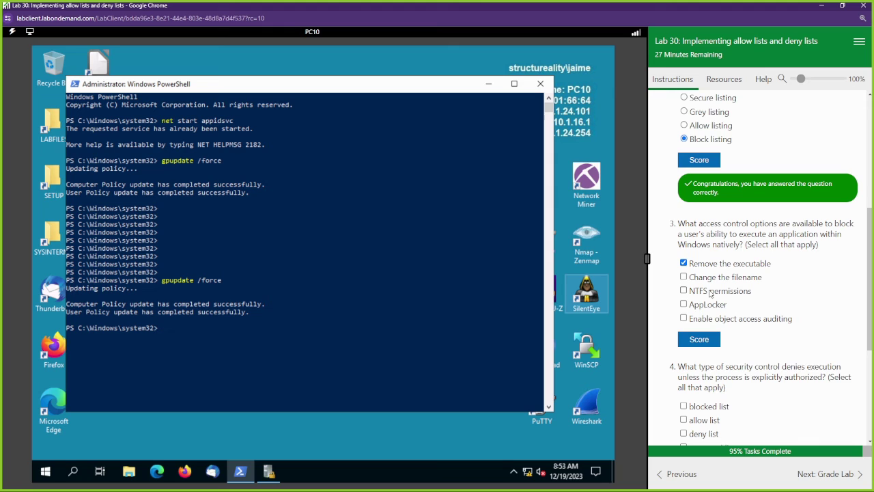
left_click(710, 293)
left_click(707, 306)
left_click(707, 345)
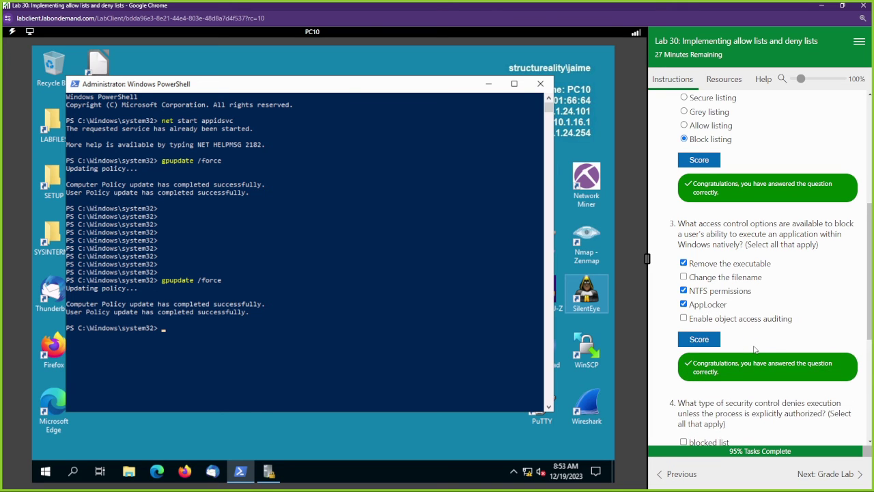
scroll(754, 349, "down", 1)
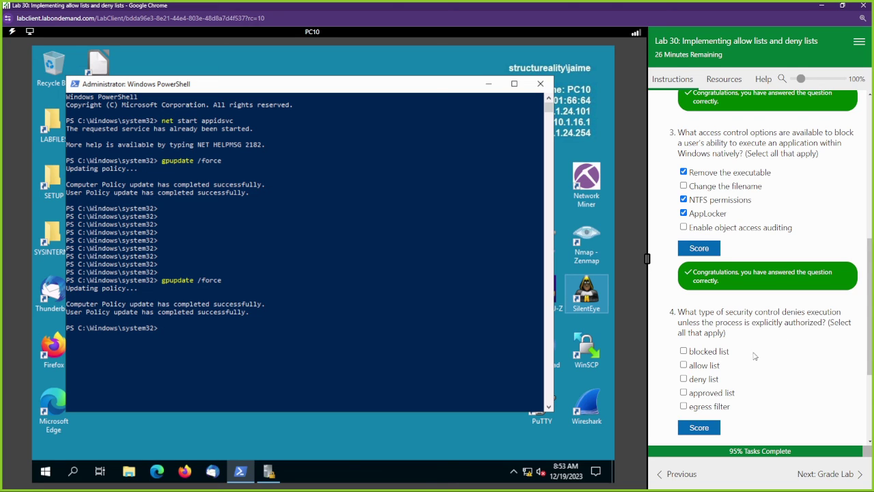
Answer question 4 with allow list and approved list, then score it.
left_click(710, 367)
left_click(712, 394)
left_click(703, 427)
scroll(783, 379, "down", 3)
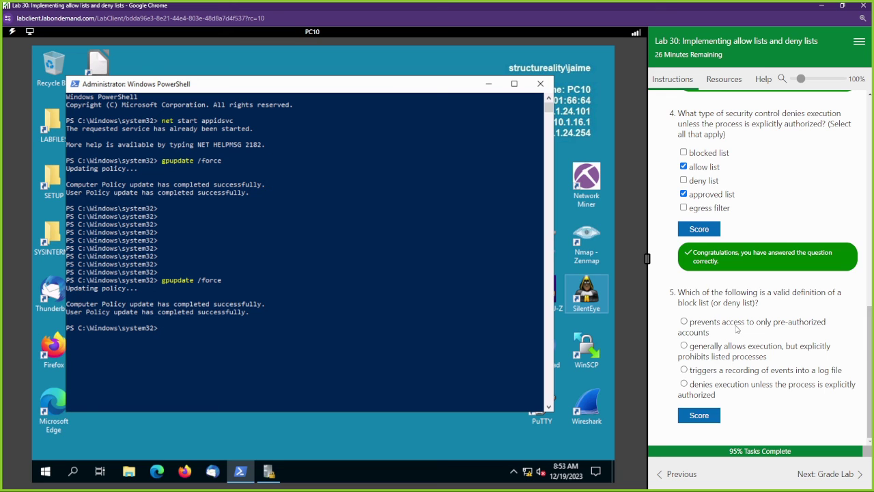
Answer question 5 with the definition that prohibits listed processes, then score it.
right_click(766, 358)
left_click(770, 410)
left_click(749, 389)
left_click(756, 359)
left_click(728, 415)
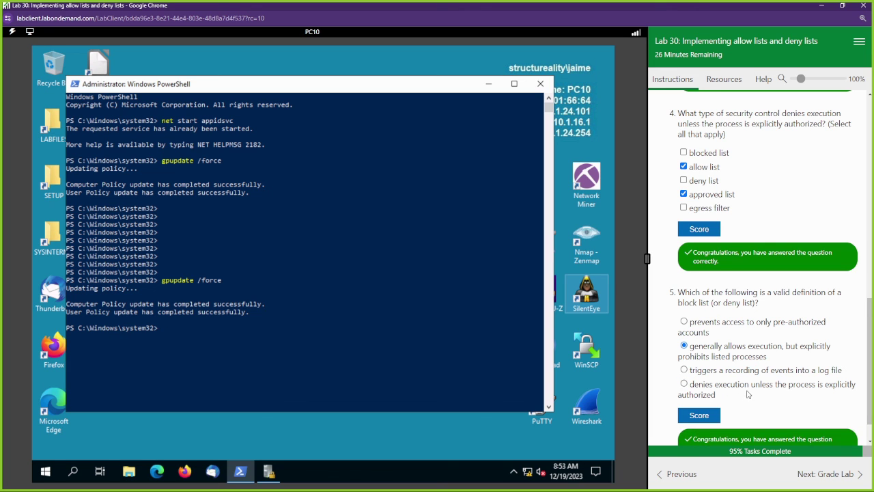
scroll(748, 394, "down", 1)
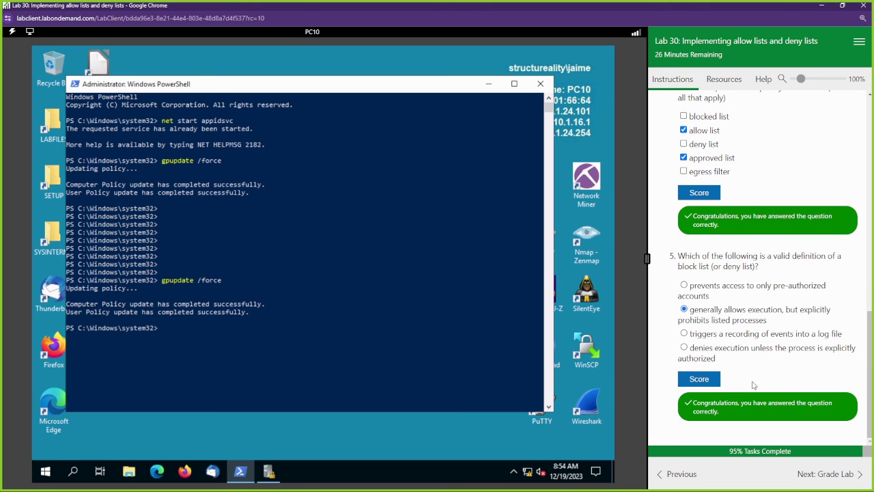